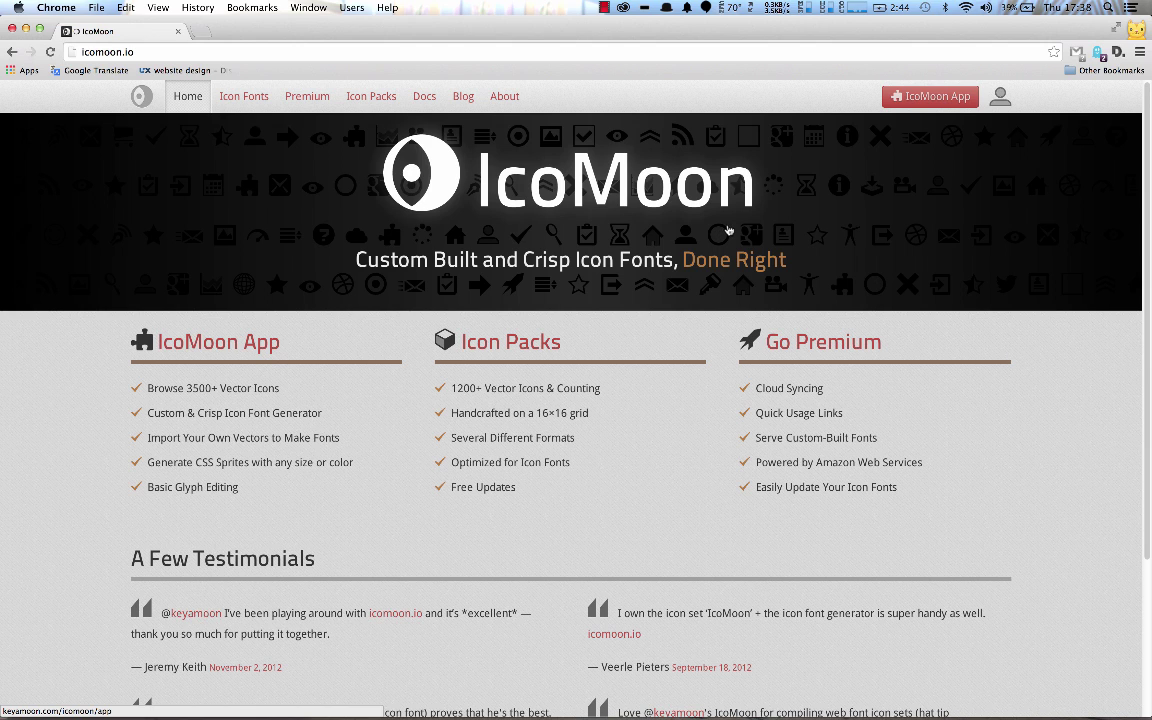
Switch from Chrome on the IcoMoon homepage to Adobe Illustrator
key("super+Tab")
key("super+Tab")
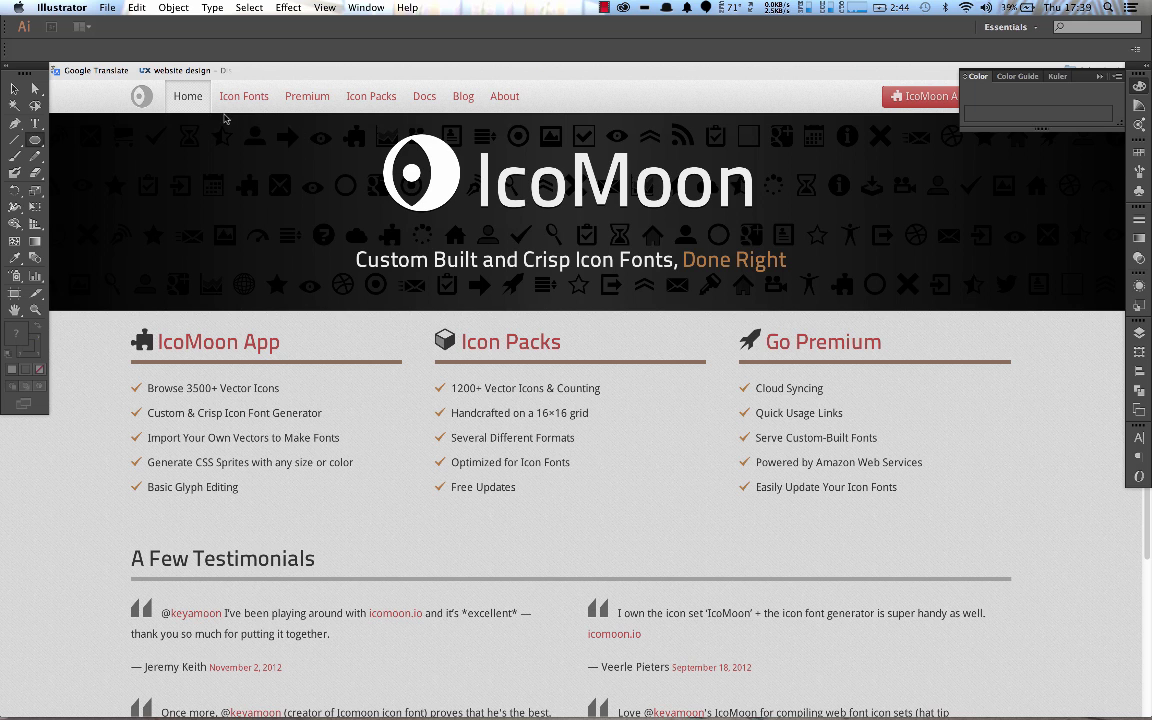
Create a new Illustrator document with a 32 × 32 px artboard
left_click(107, 8)
left_click(121, 23)
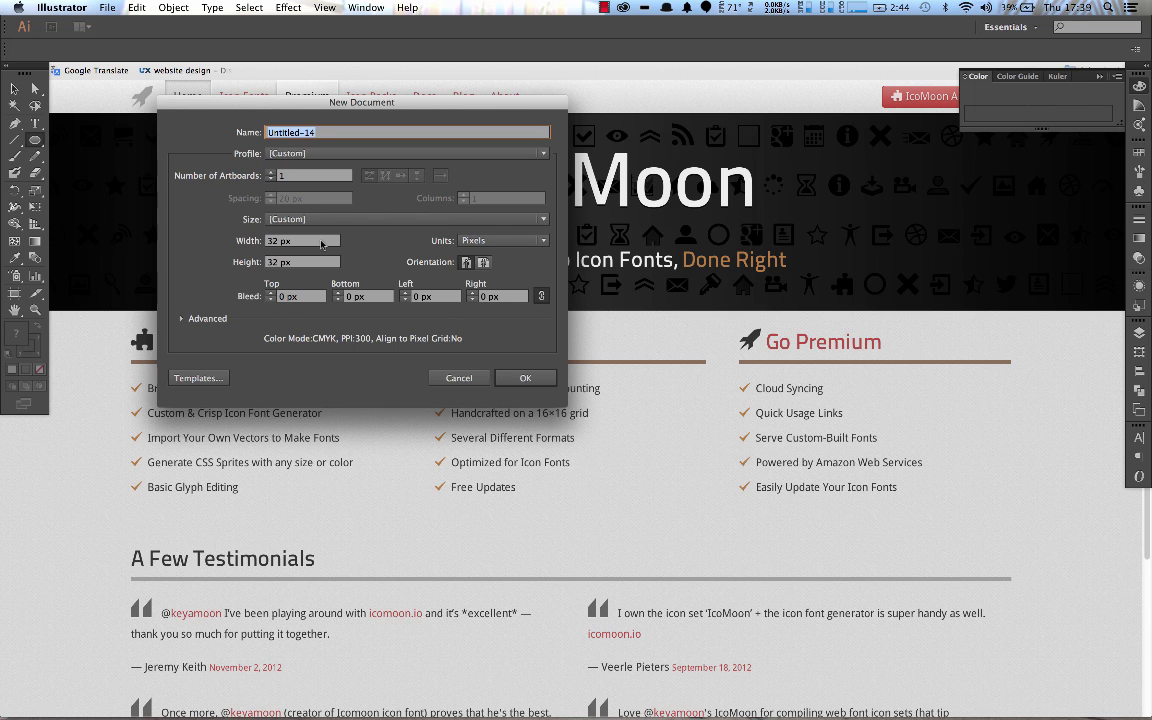
left_click(525, 377)
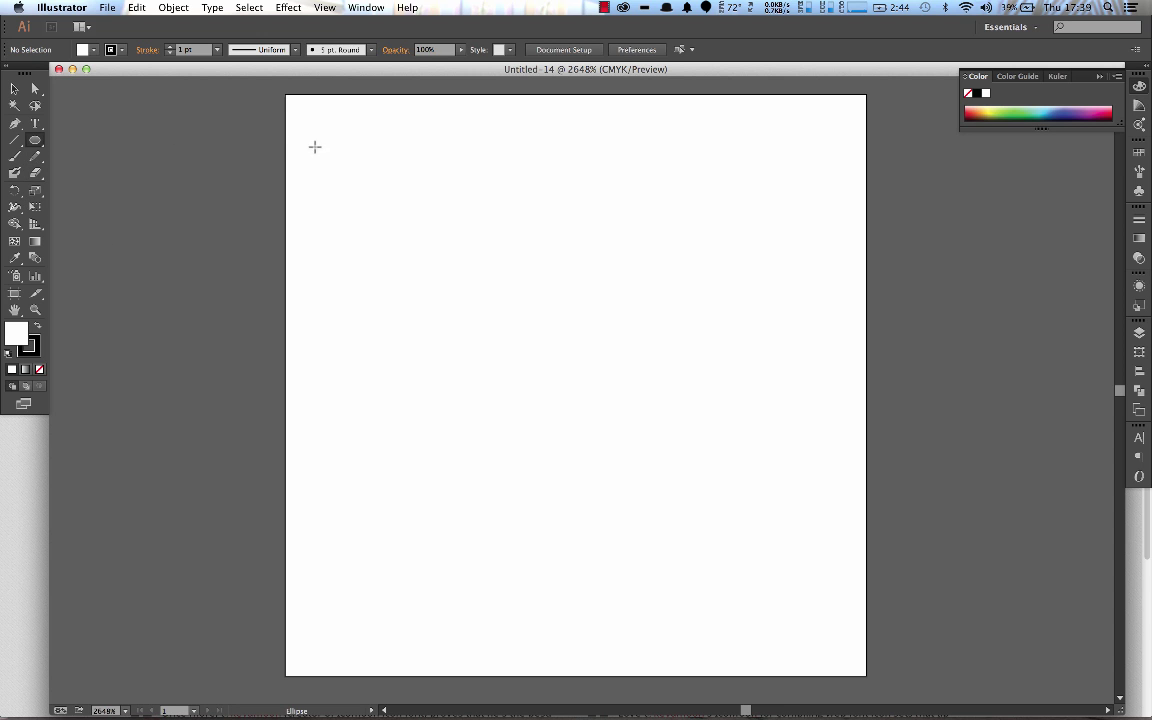
Draw an ellipse spanning the whole artboard, filled solid black with the stroke set to None
key("b")
left_click(35, 140)
mouse_move(286, 94)
left_mouse_down()
mouse_move(818, 504)
mouse_move(865, 676)
left_mouse_up()
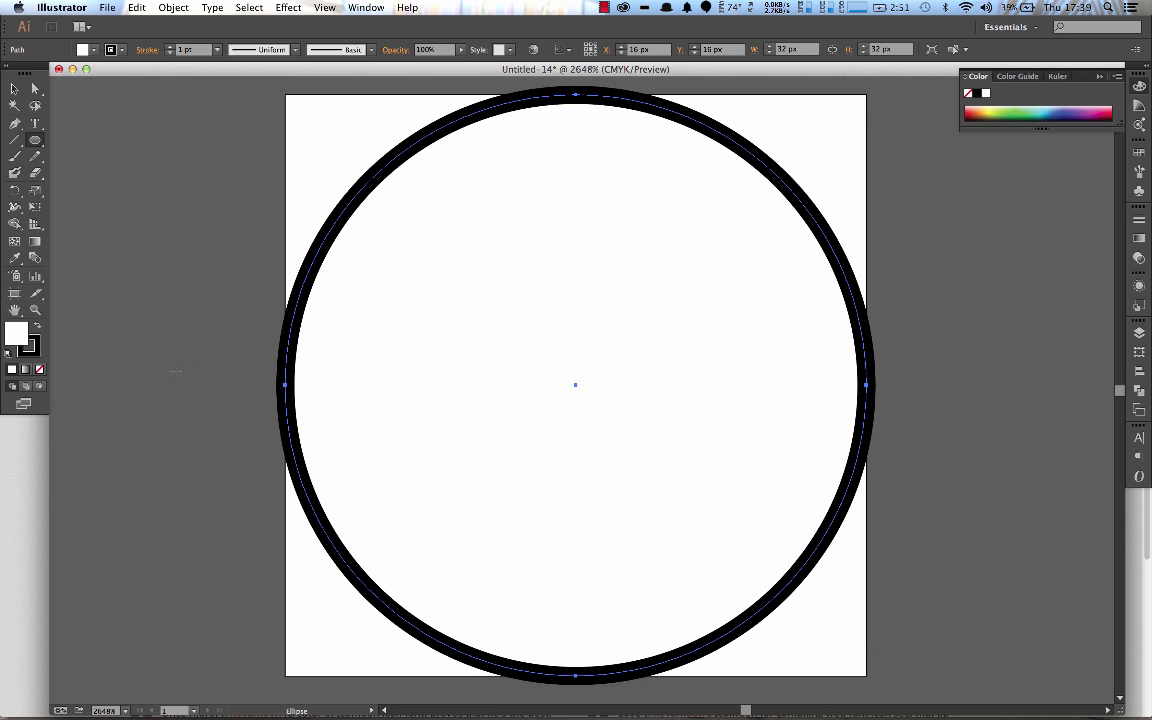
left_click(39, 329)
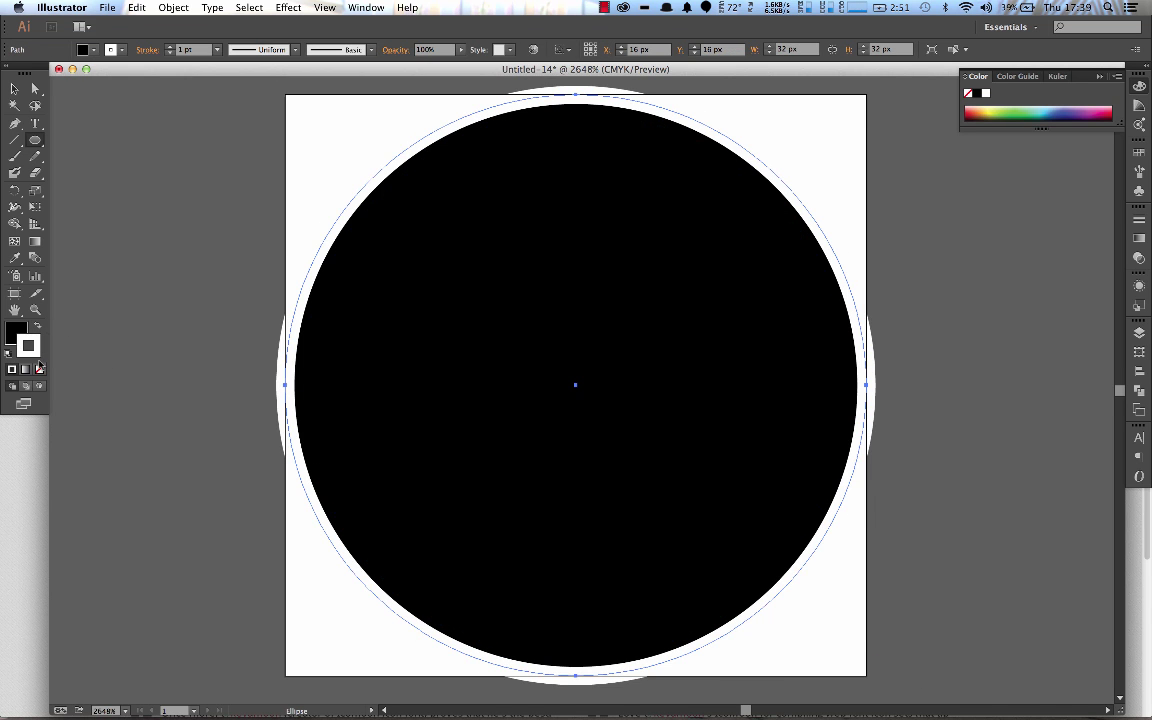
key("x")
key("slash")
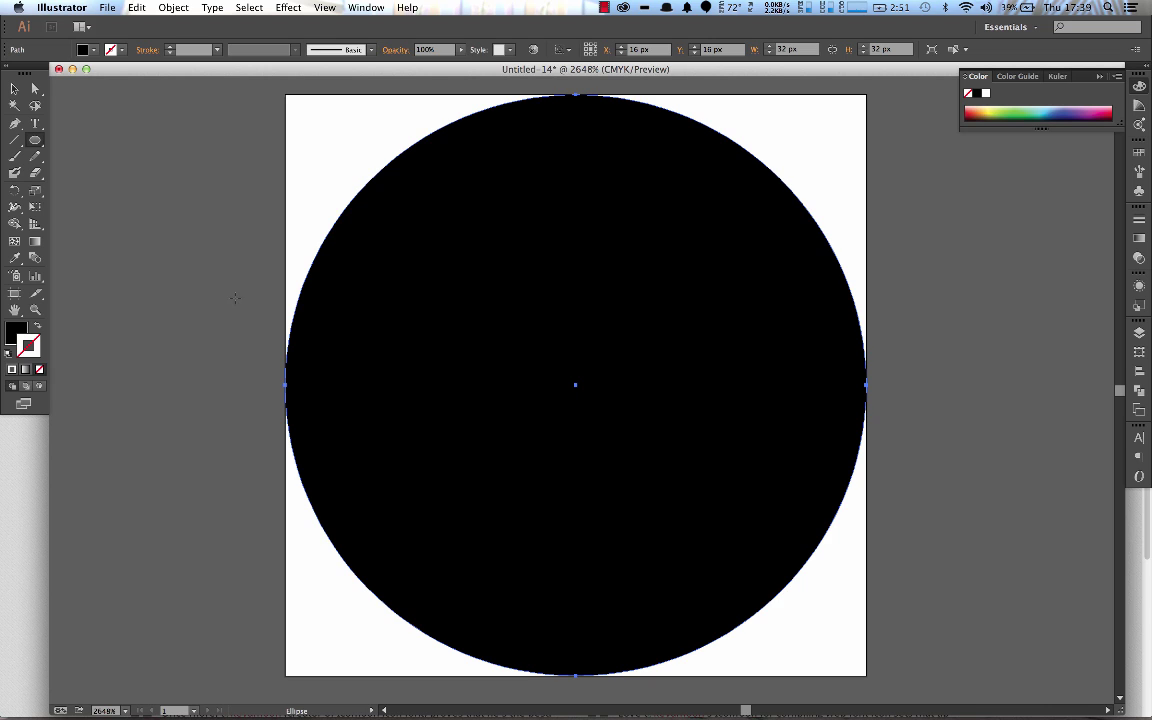
Save the circle as icon.svg in SVG format into the MyIconFont folder, accepting the SVG 1.1 options
left_click(106, 7)
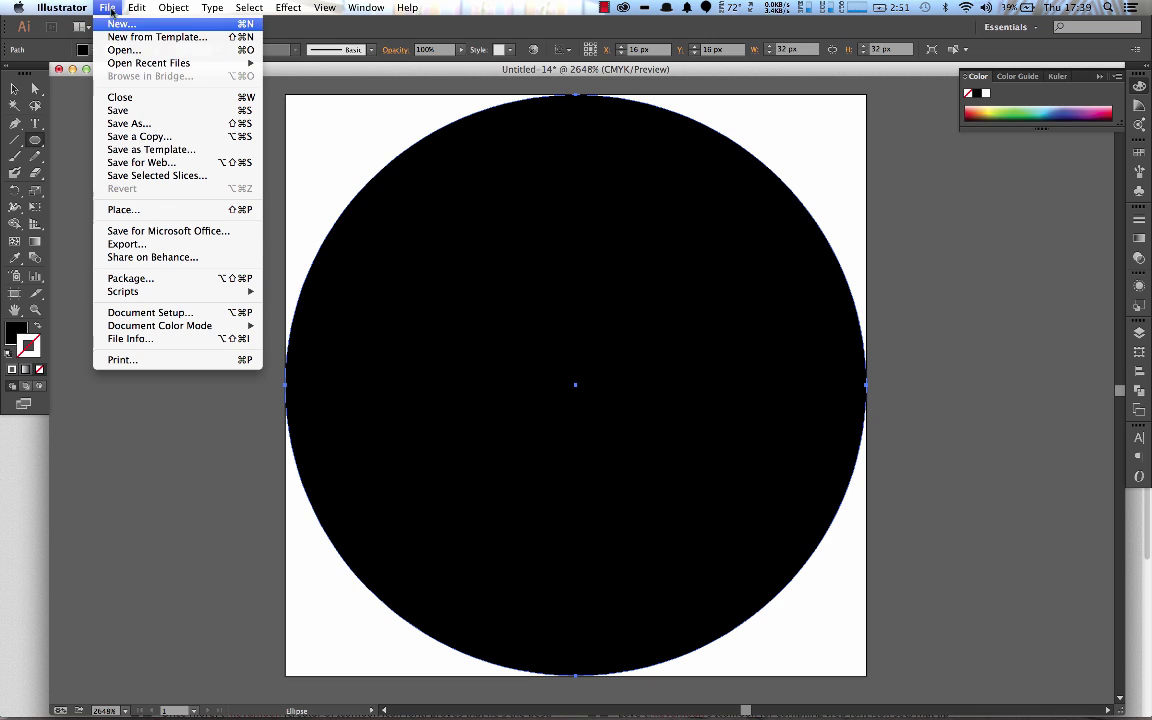
left_click(139, 125)
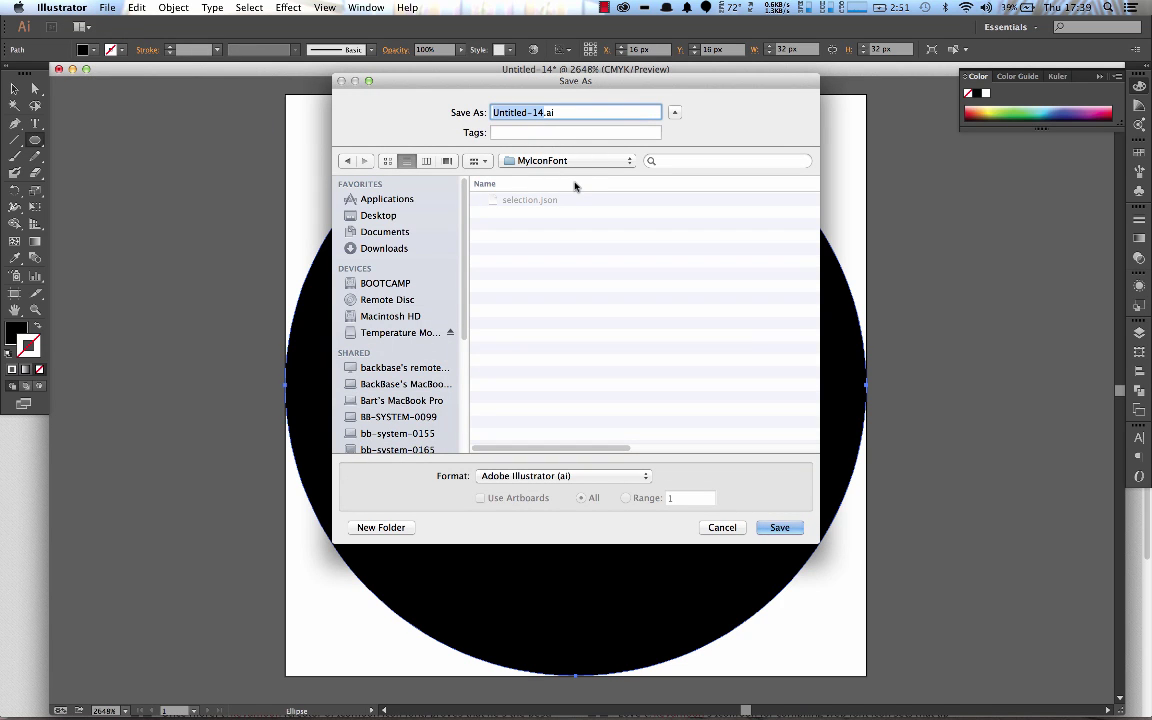
type("icon")
left_click(600, 476)
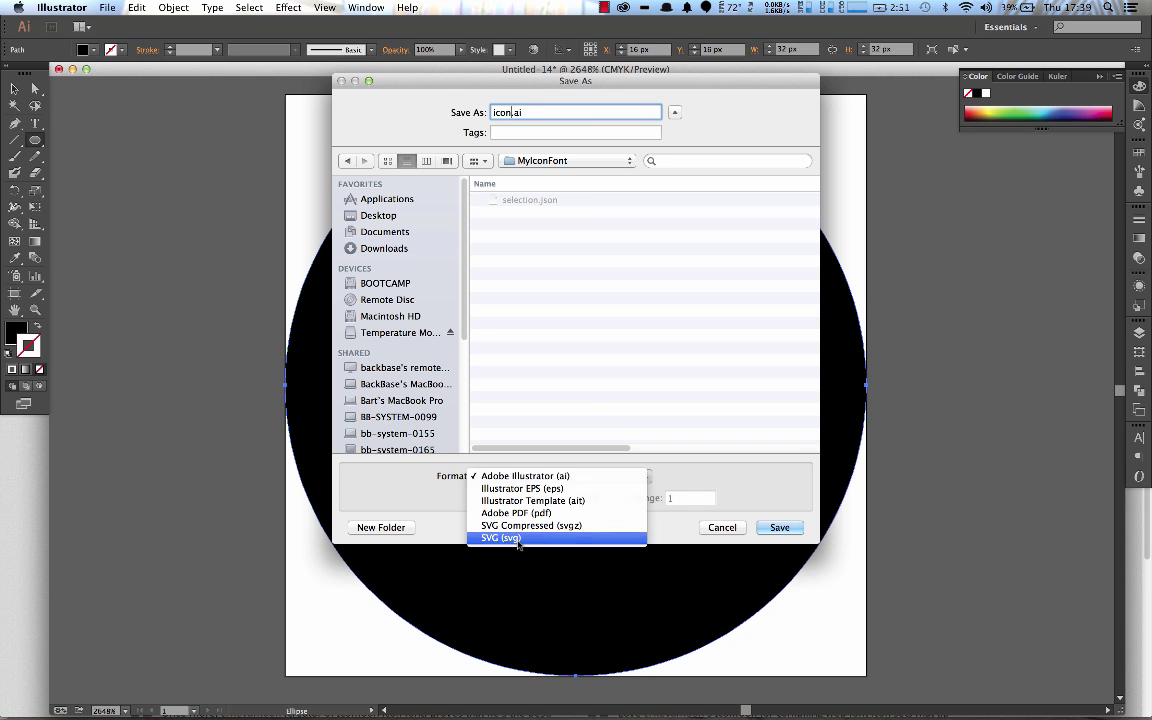
left_click(500, 488)
left_click(779, 527)
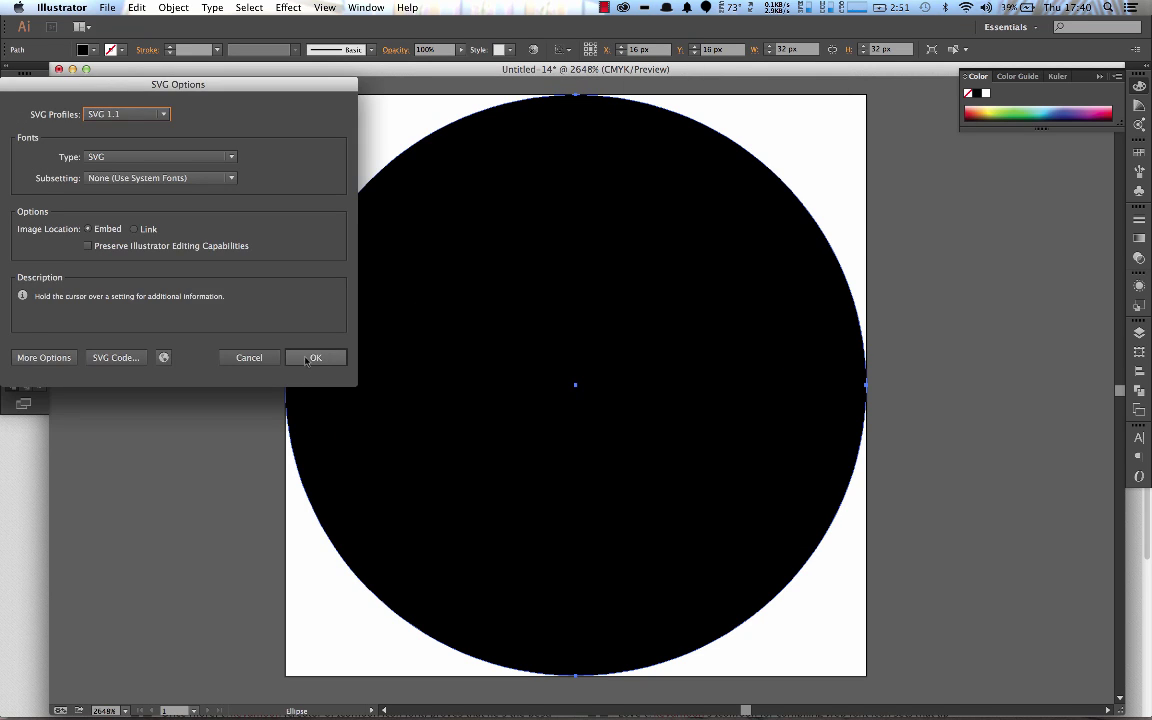
left_click(306, 357)
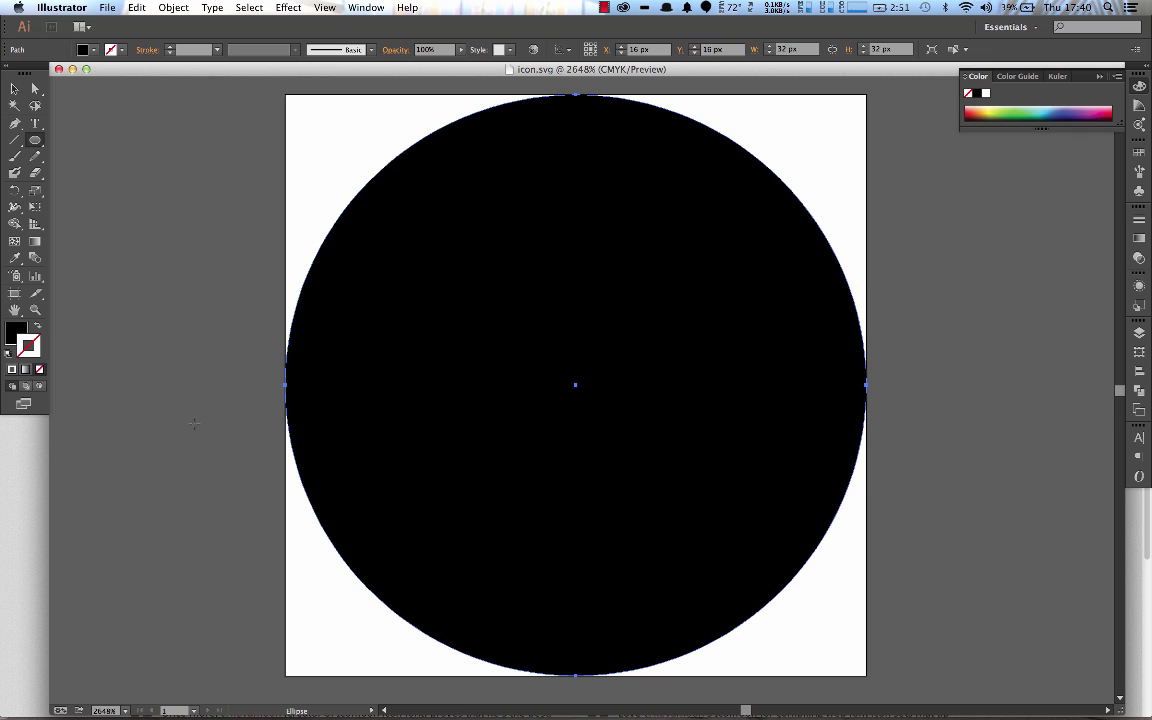
Return to Chrome and launch the IcoMoon App from icomoon.io
key("super+Tab")
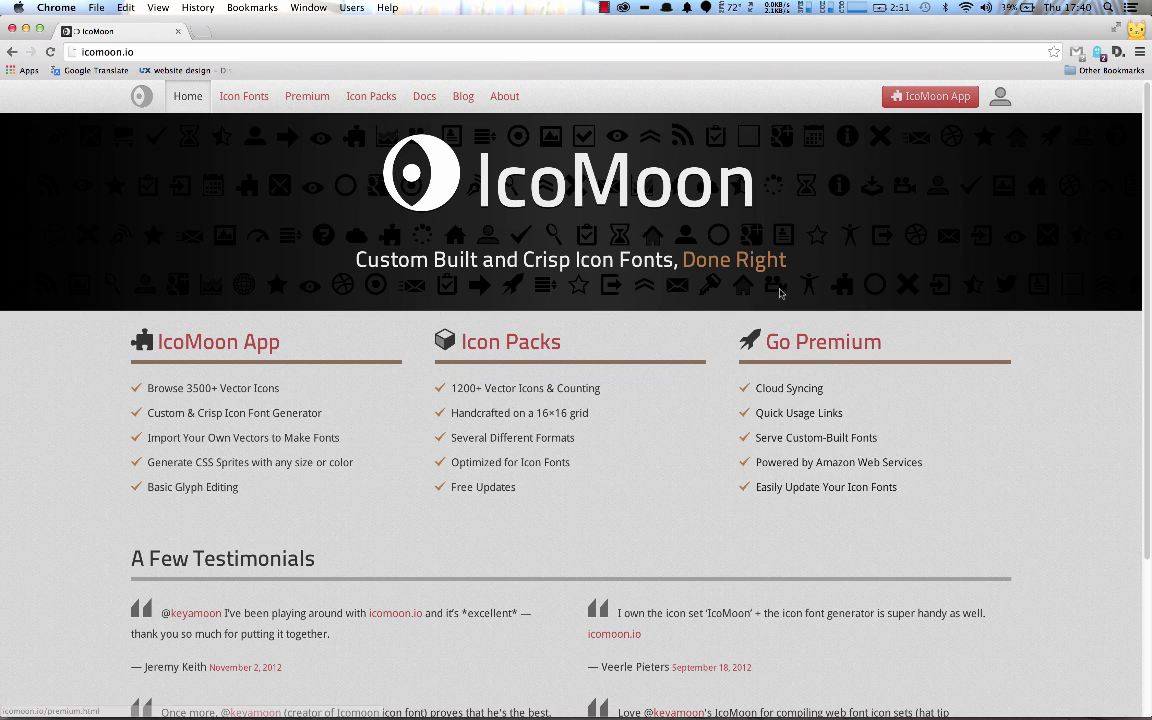
left_click(926, 102)
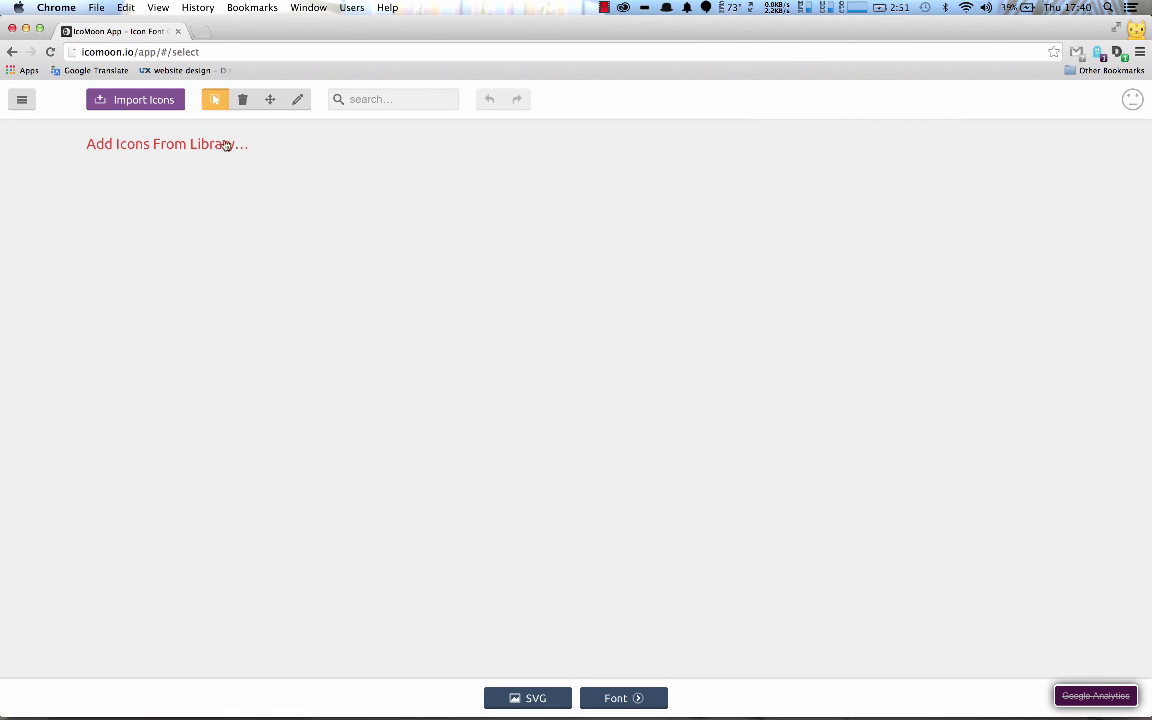
Import icon.svg from the MyIconFont folder into a new Untitled Set
left_click(157, 106)
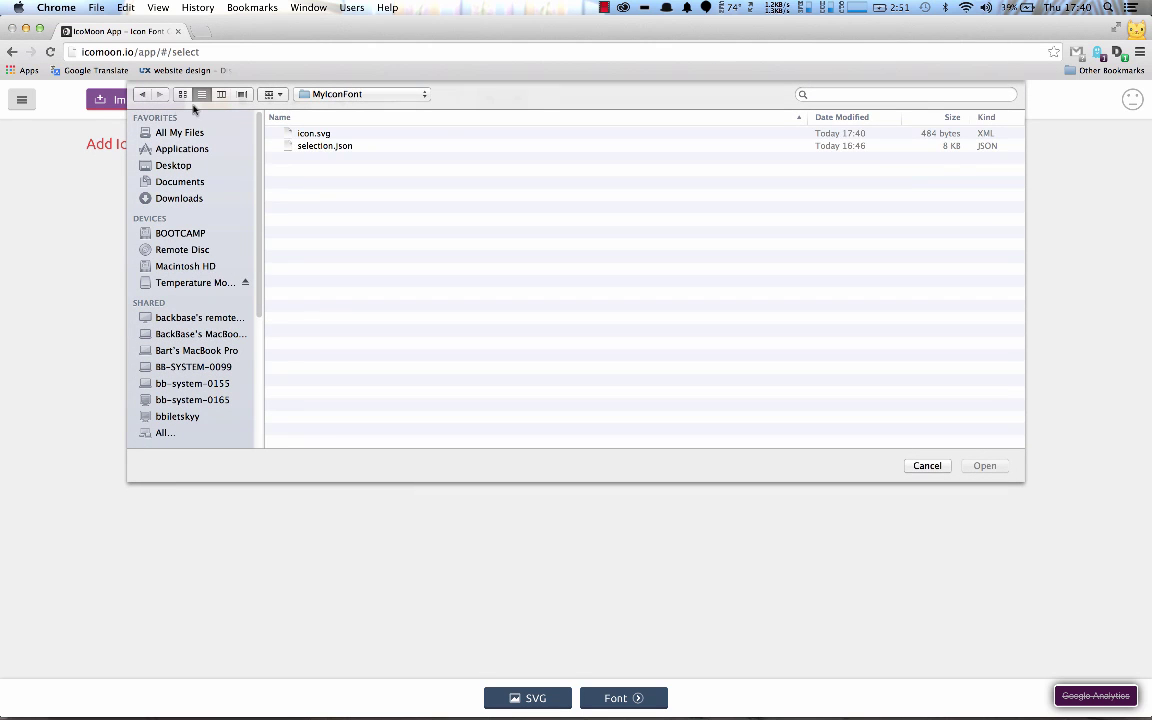
left_click(314, 134)
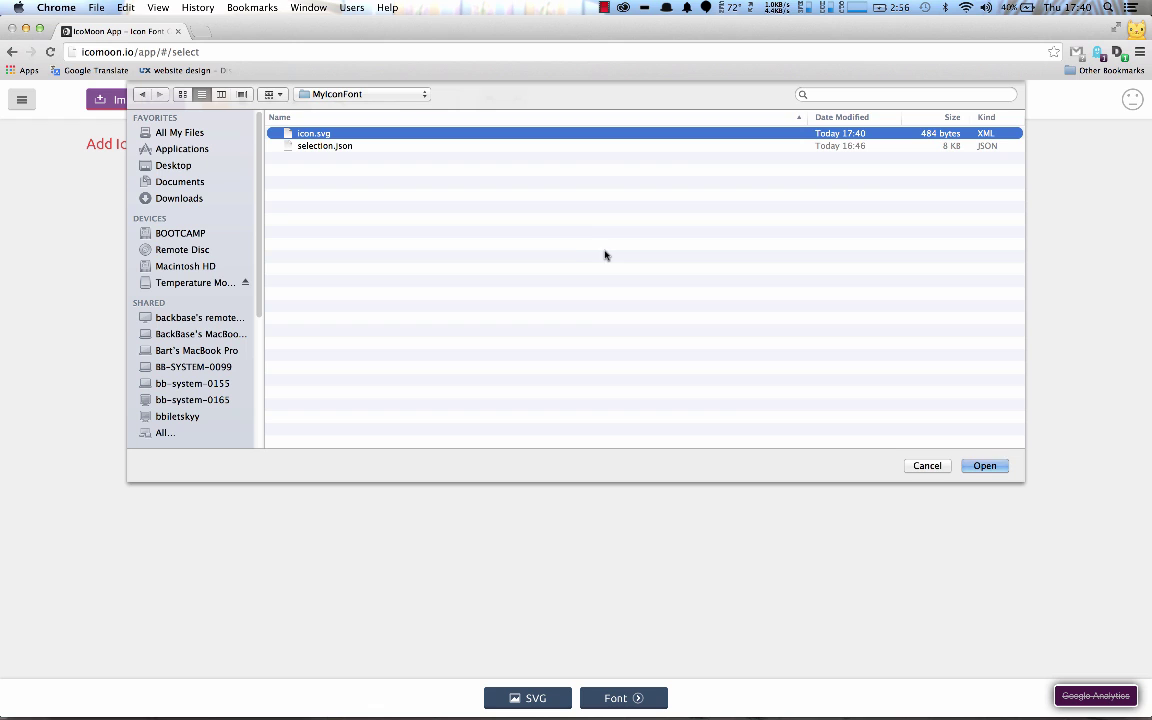
left_click(986, 467)
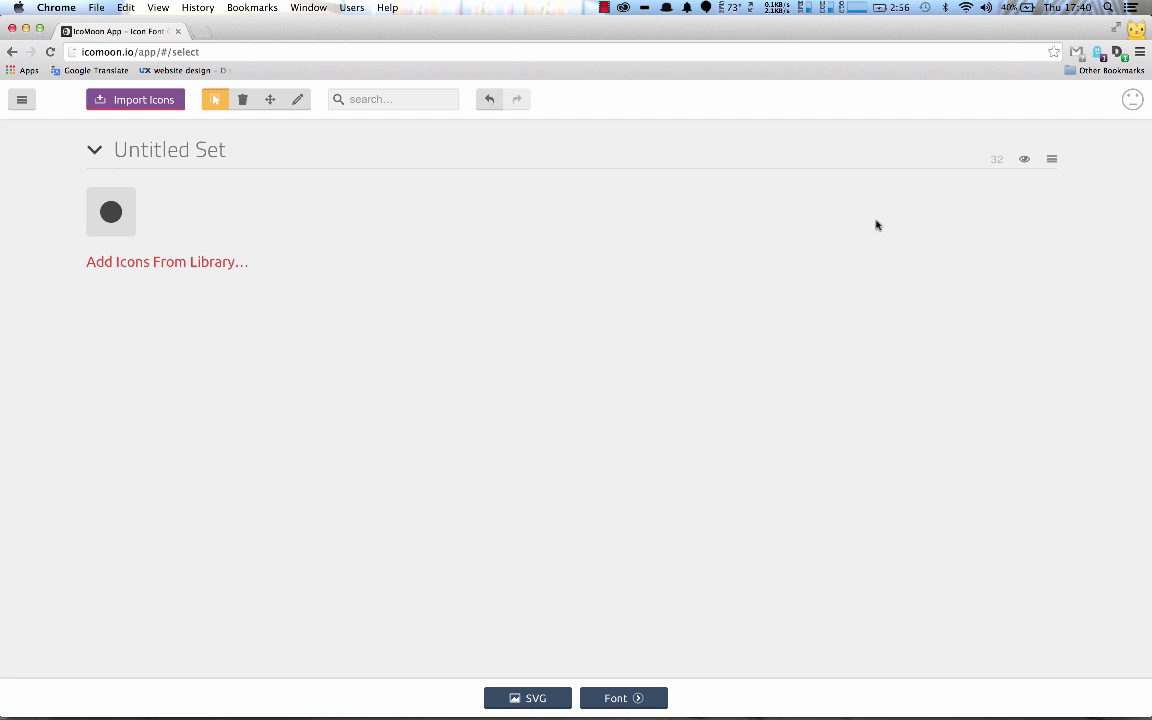
Select all icons in the Untitled Set and add the Font Awesome library
left_click(1052, 159)
left_click(1018, 277)
left_click(226, 262)
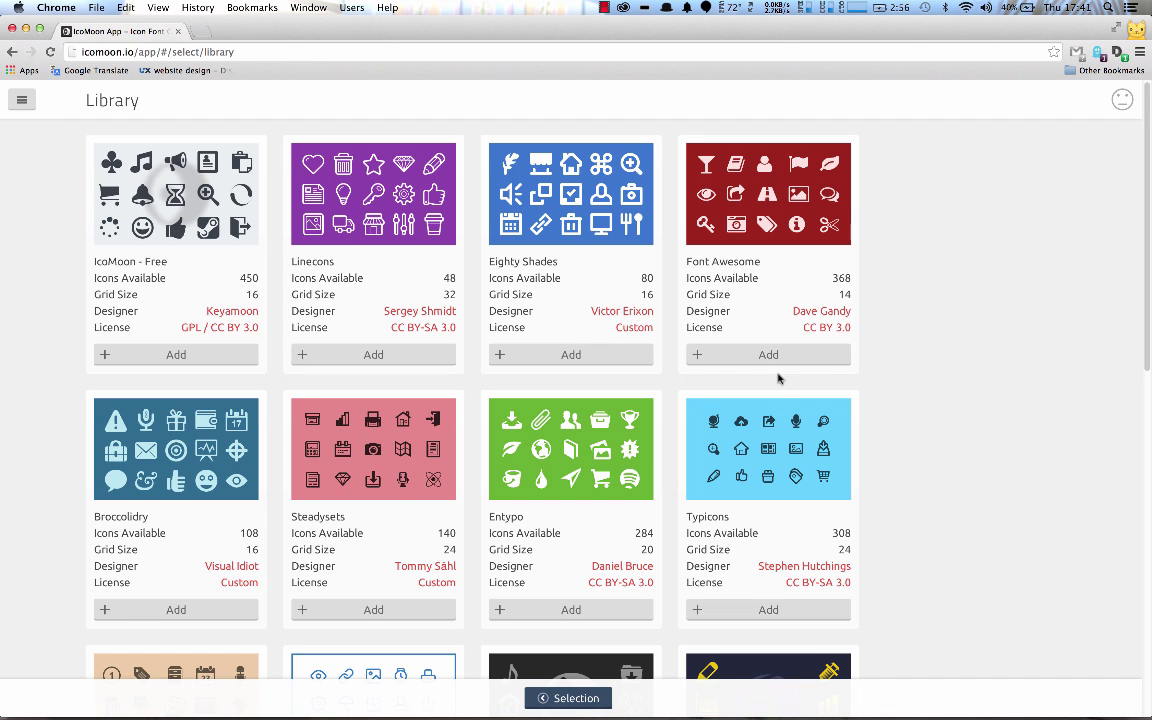
left_click(702, 345)
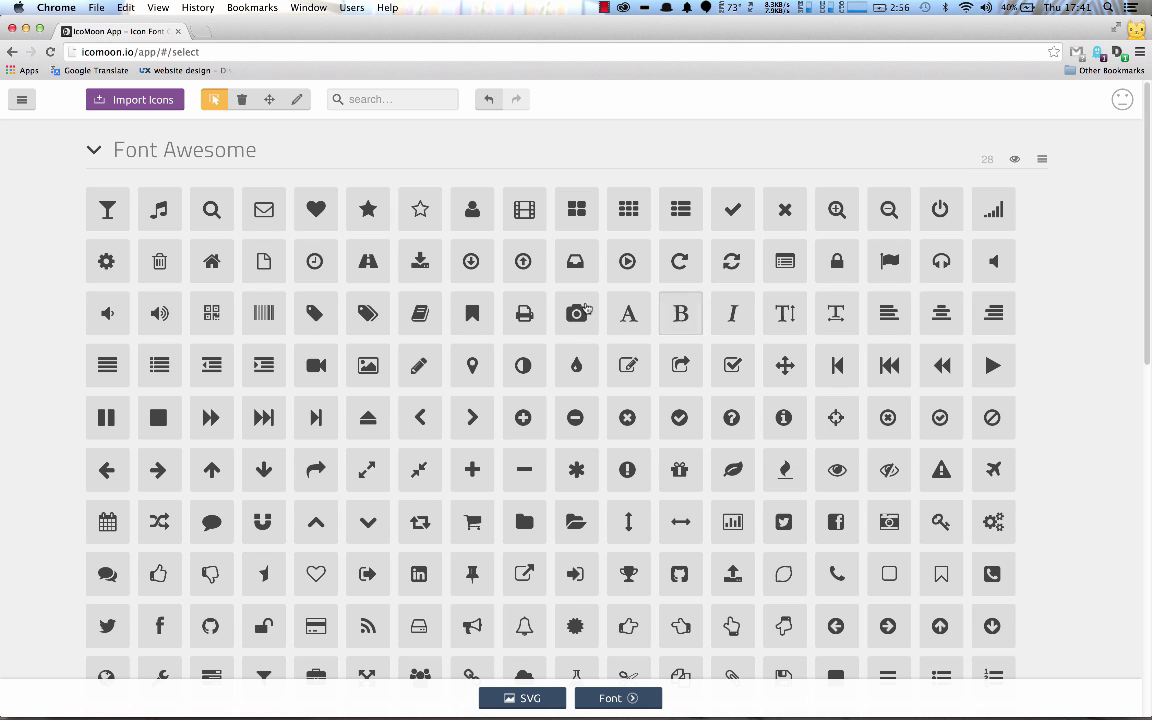
Select the trash, home, file, clock, road and download Font Awesome glyphs
left_click(96, 151)
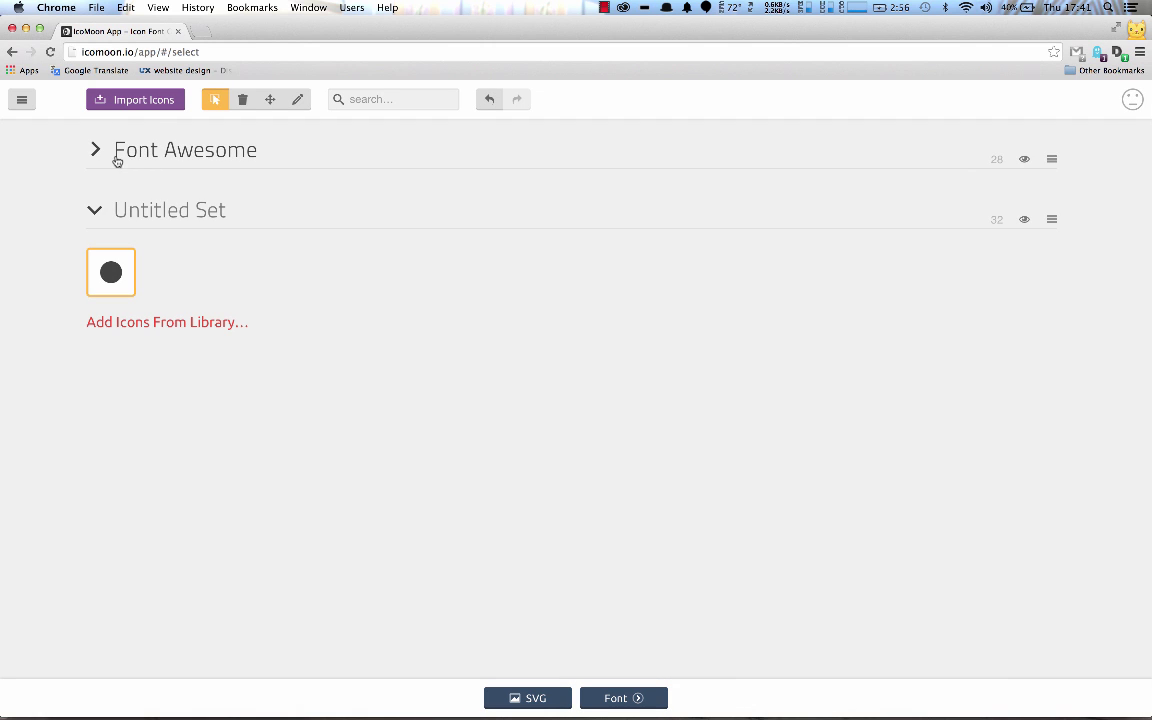
left_click(96, 150)
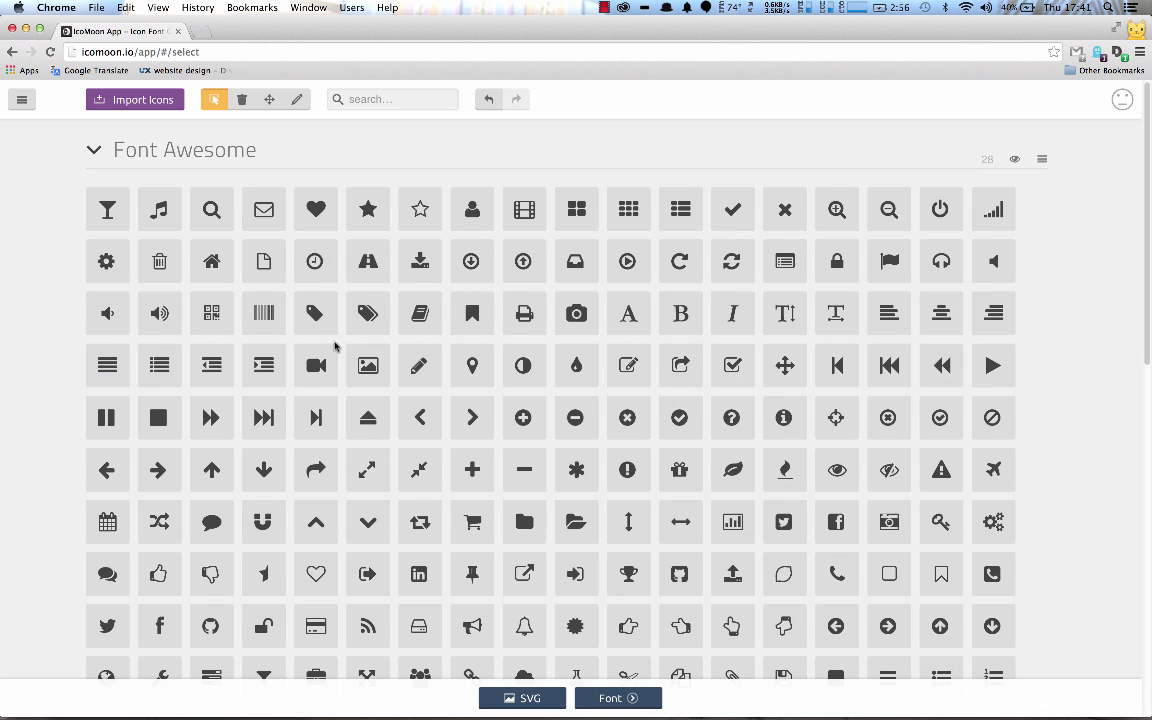
left_click_drag(155, 255, 419, 268)
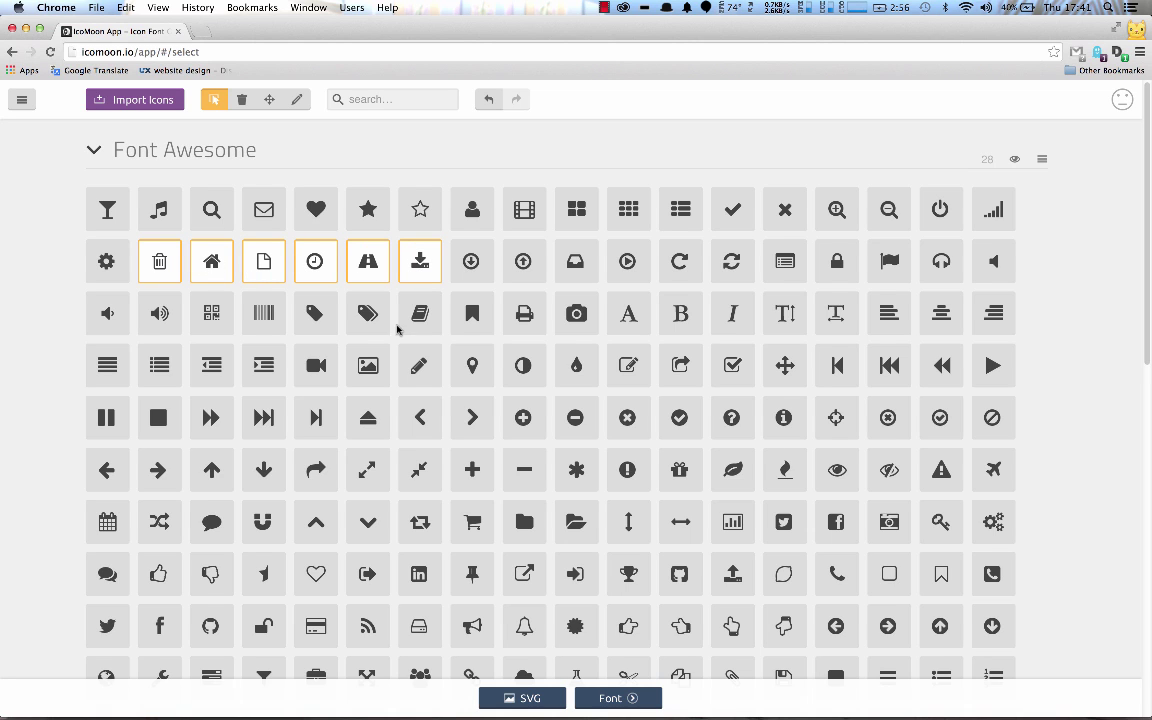
left_click(92, 153)
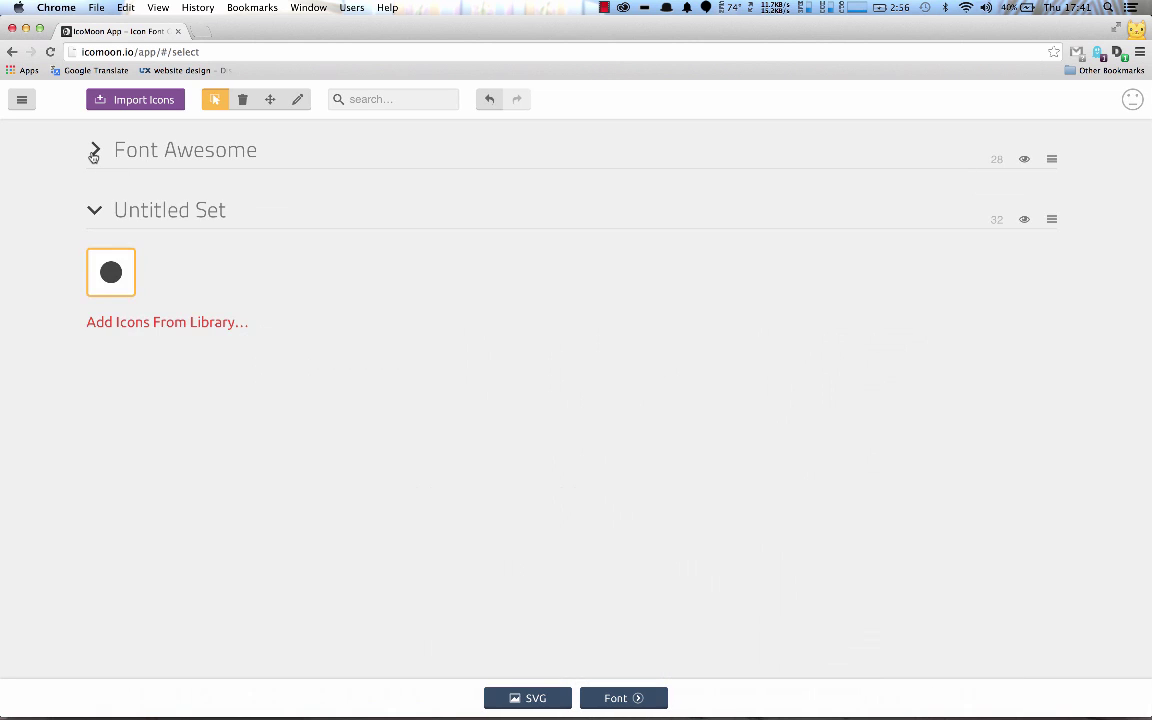
left_click(93, 153)
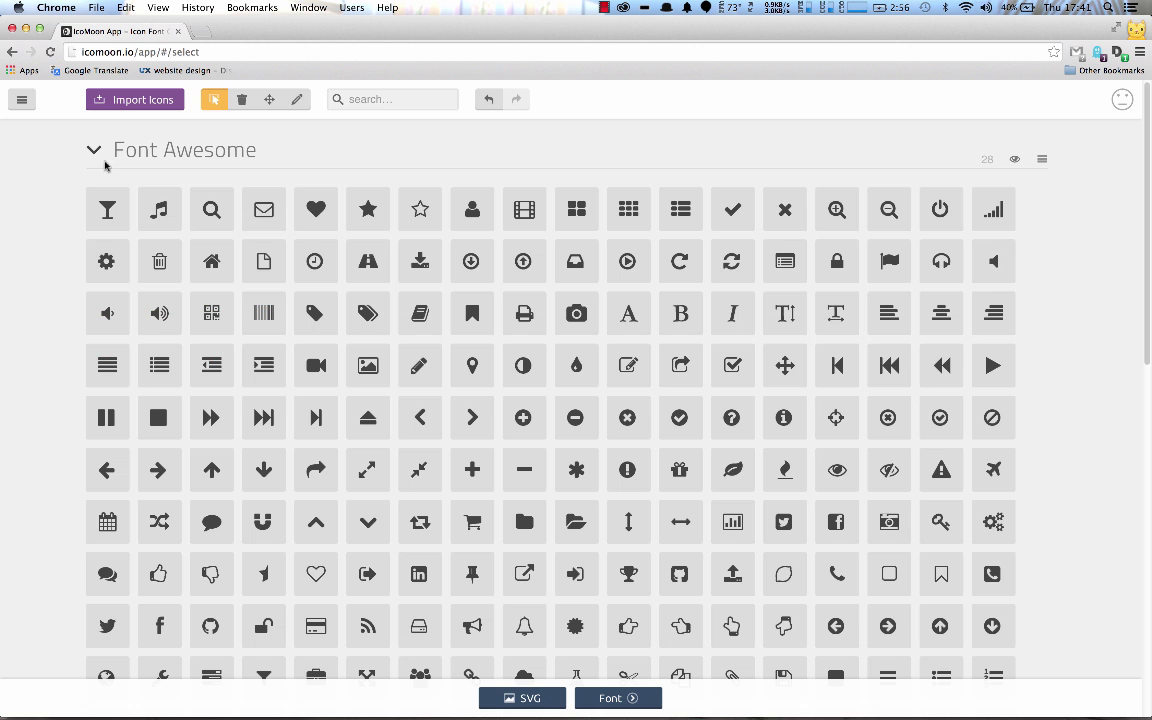
left_click(93, 153)
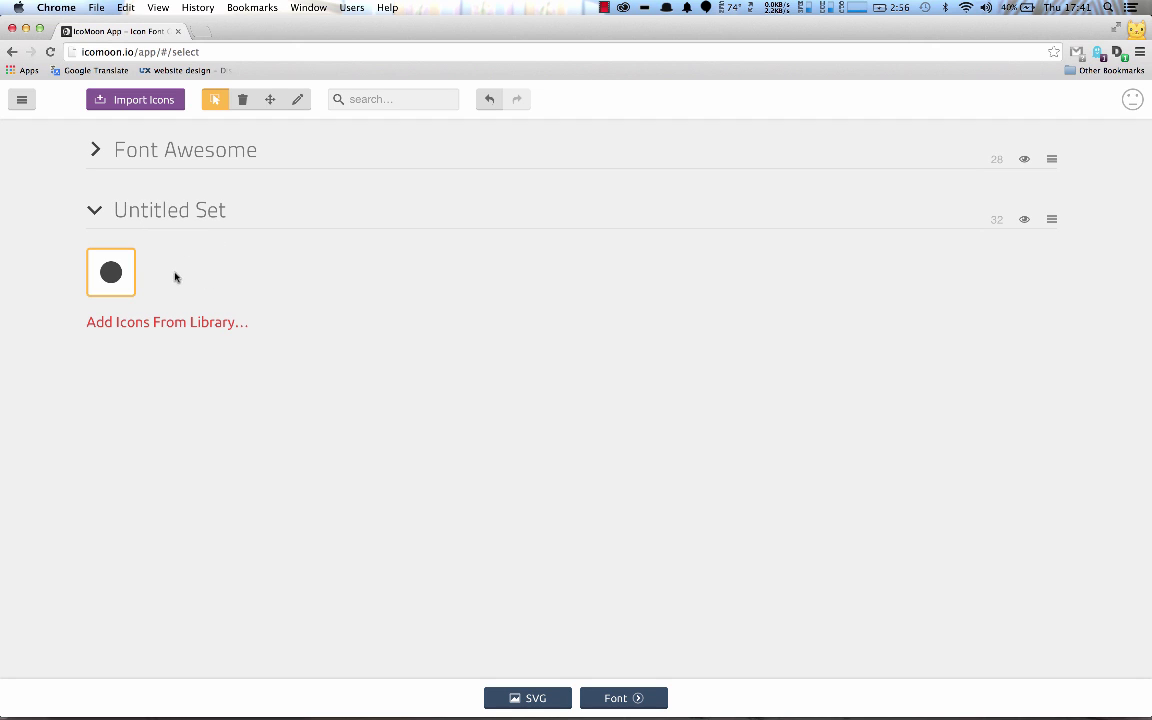
Generate the 7-glyph font with the circle at e600 and download it as icomoon.zip
left_click(119, 275)
left_click(119, 275)
left_click(617, 698)
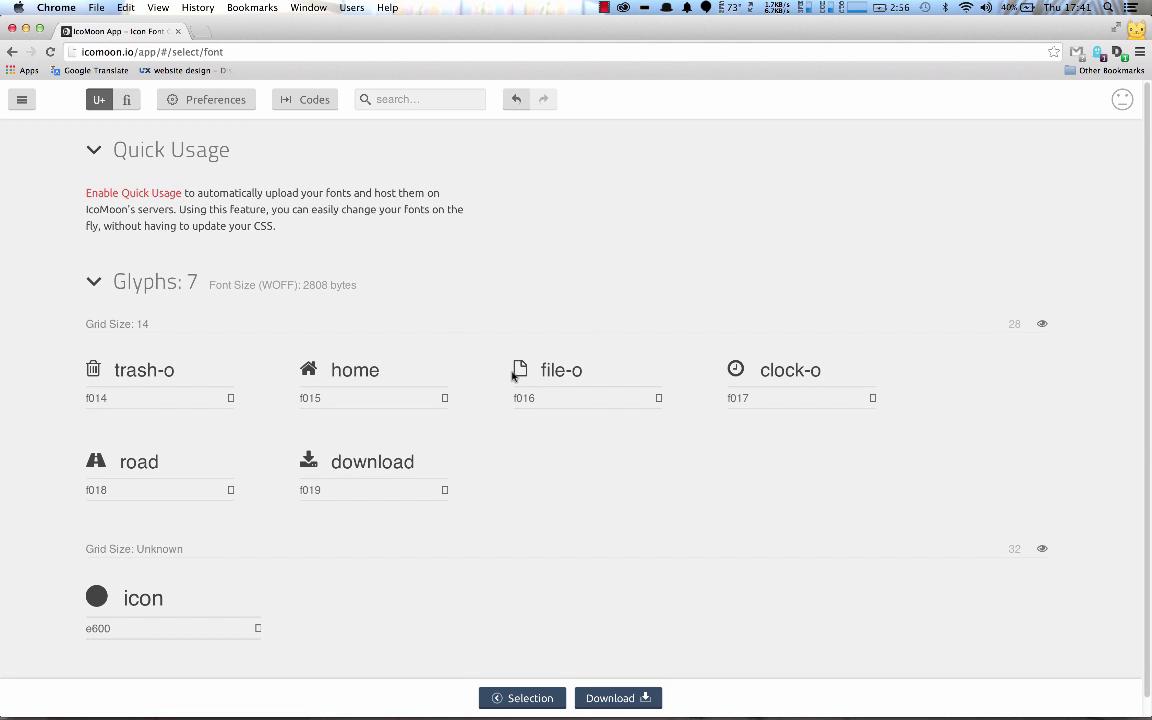
scroll(478, 409, "down", 1)
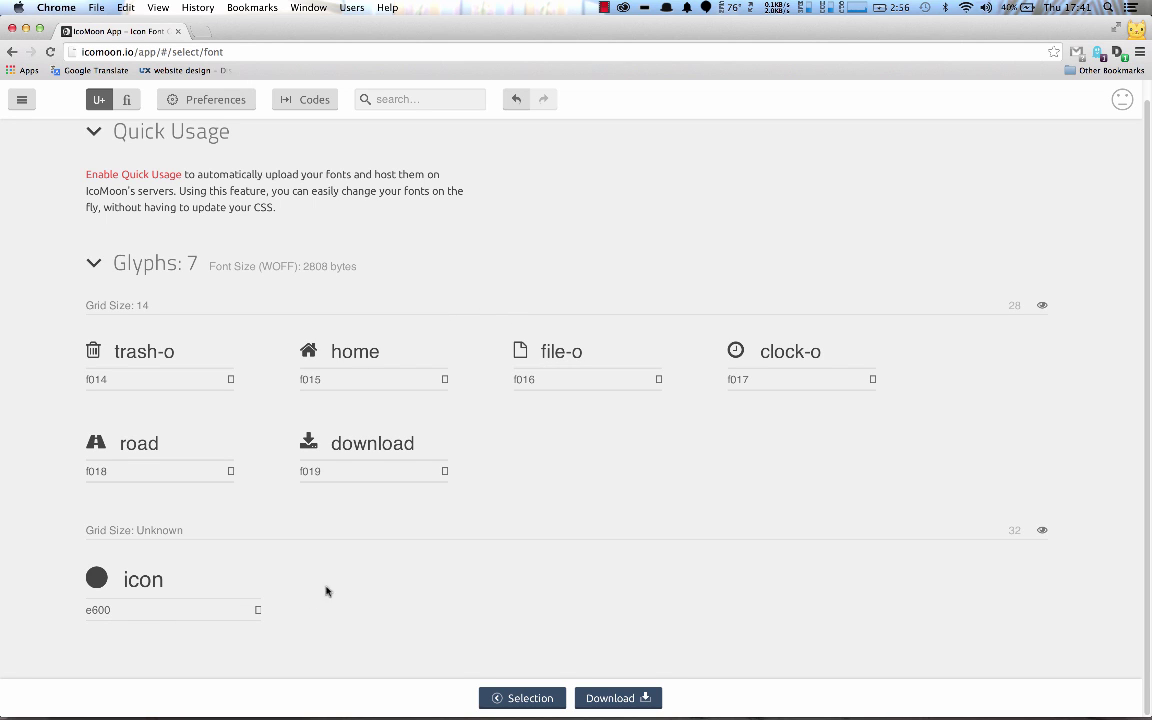
left_click(643, 697)
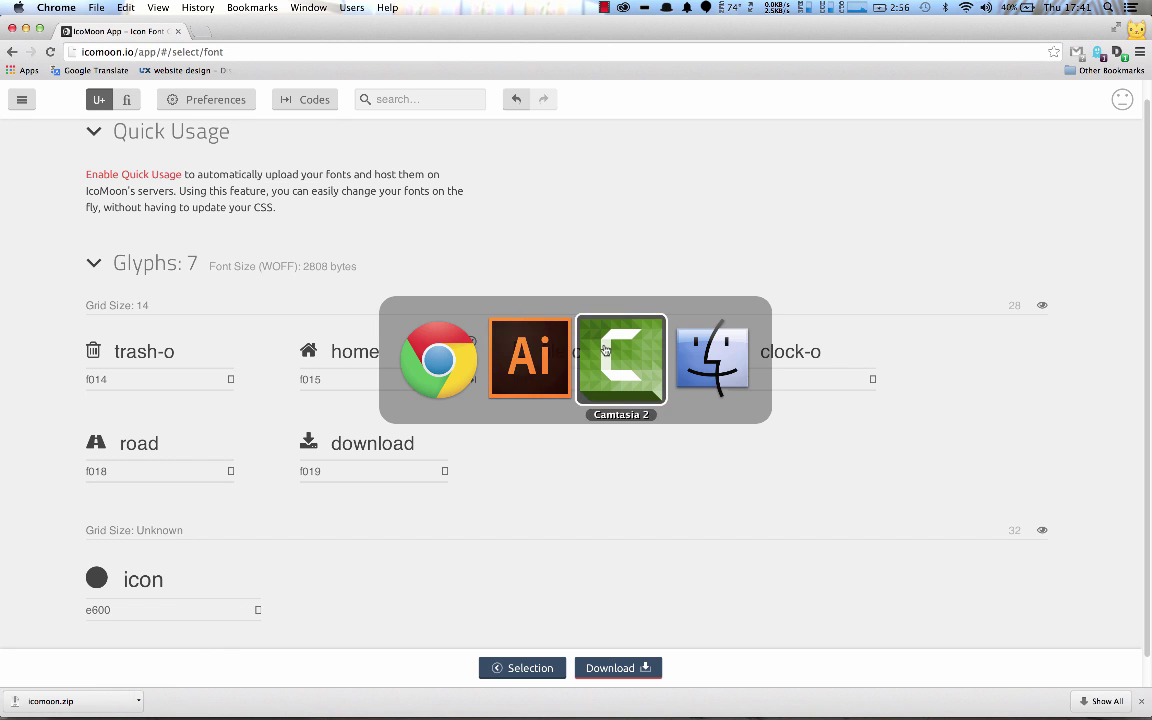
In Finder, select demo-files, demo.html and style.css, then preview demo.html in Chrome
key("super+Tab")
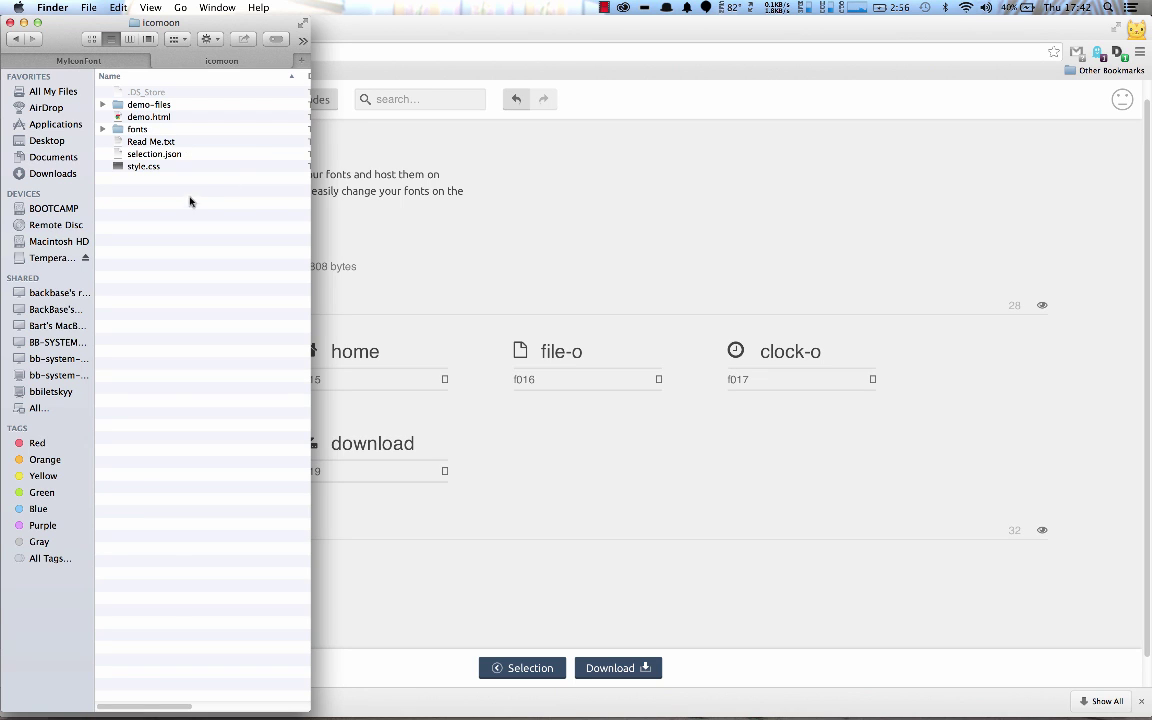
left_click(142, 106)
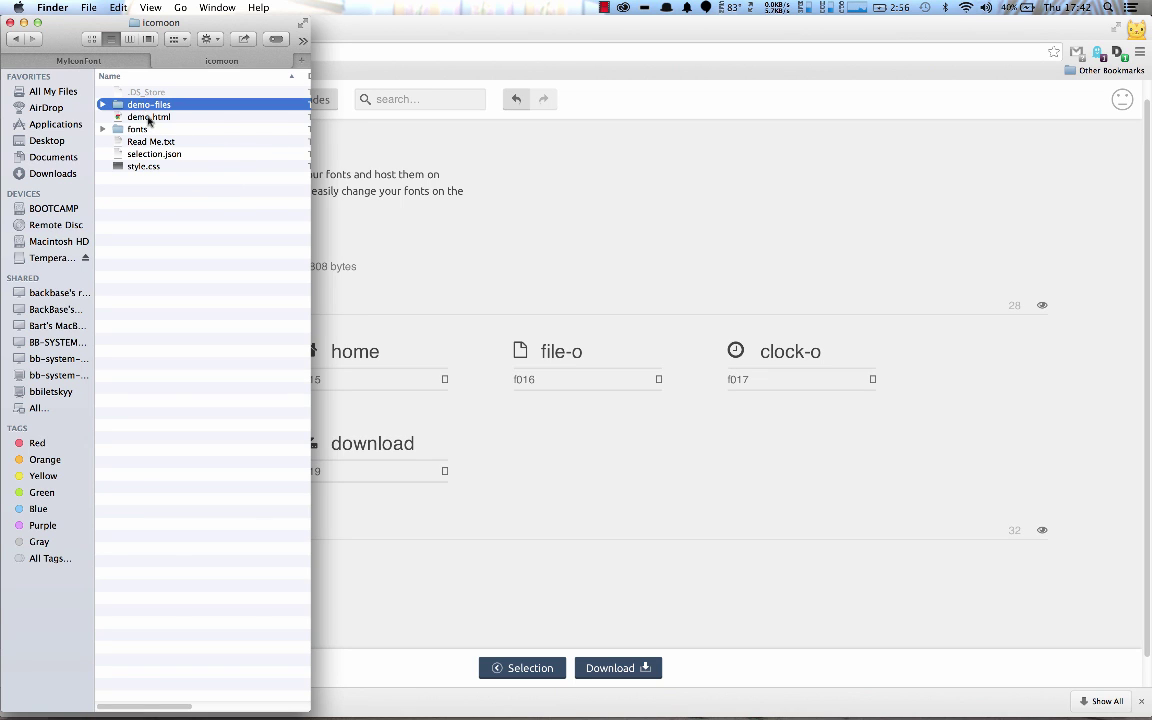
left_click(145, 117, "super")
left_click(152, 167, "super")
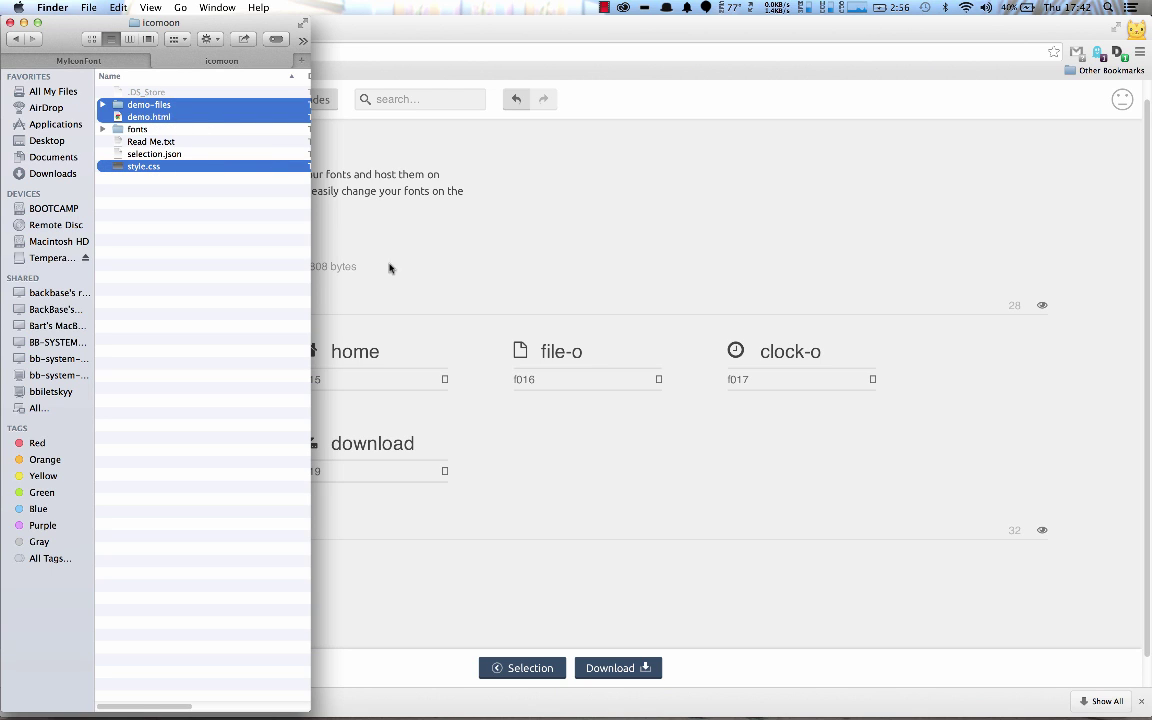
double_click(155, 119)
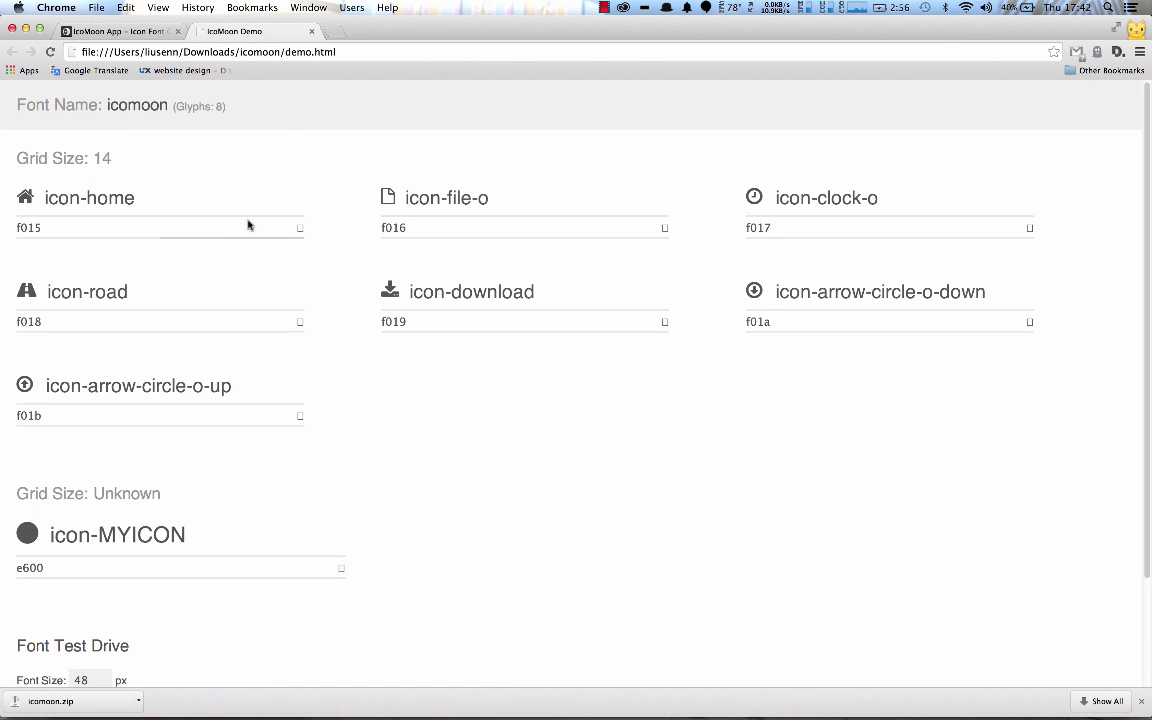
scroll(219, 393, "down", 2)
scroll(222, 390, "up", 2)
Close the demo page and inspect the fonts folder's icomoon.eot, .svg, .ttf and .woff files
left_click(311, 31)
key("super+Tab")
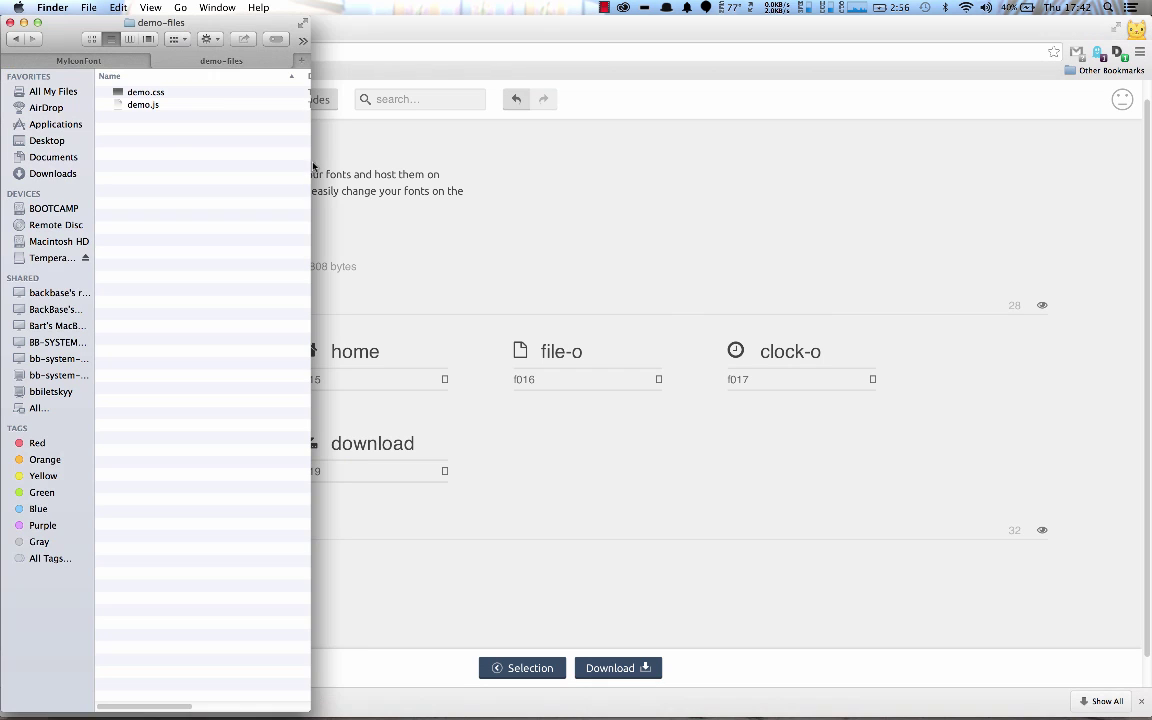
left_click(20, 42)
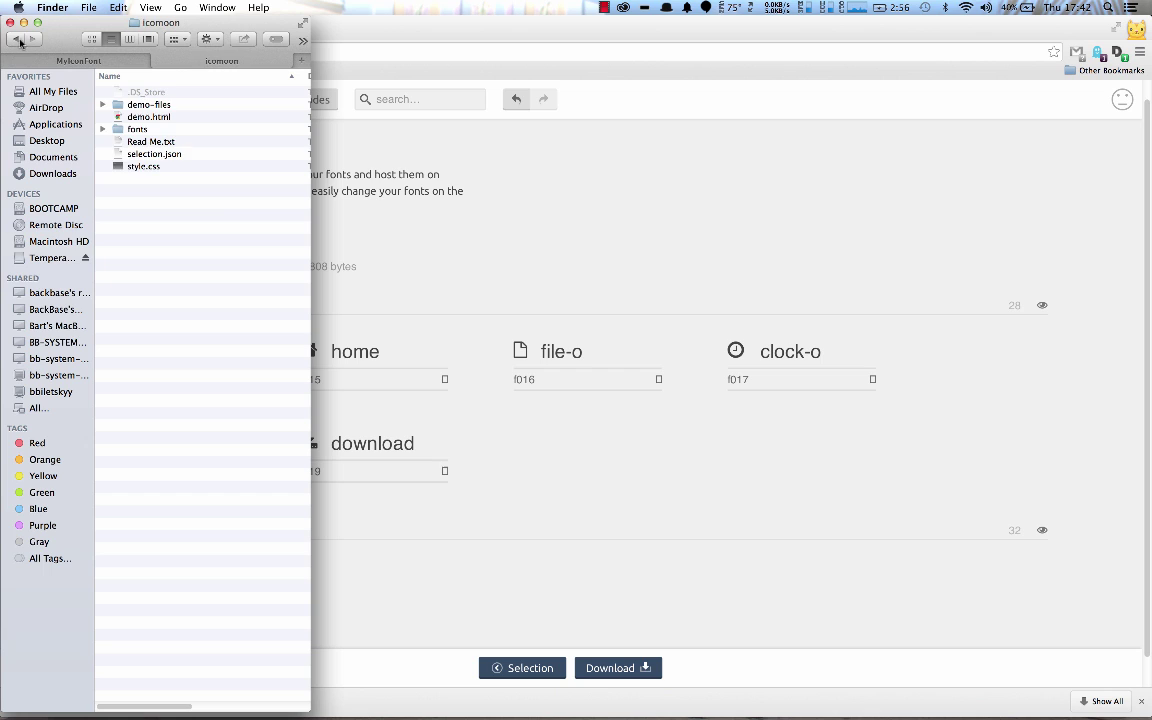
left_click(103, 129)
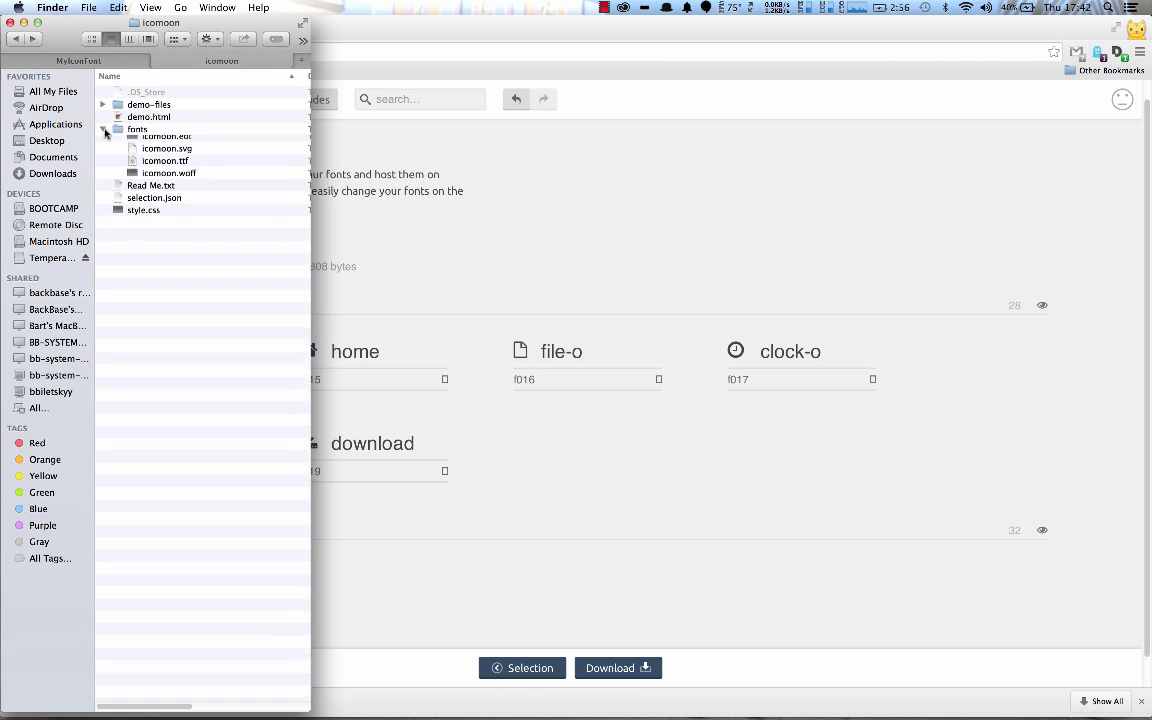
left_click(183, 157)
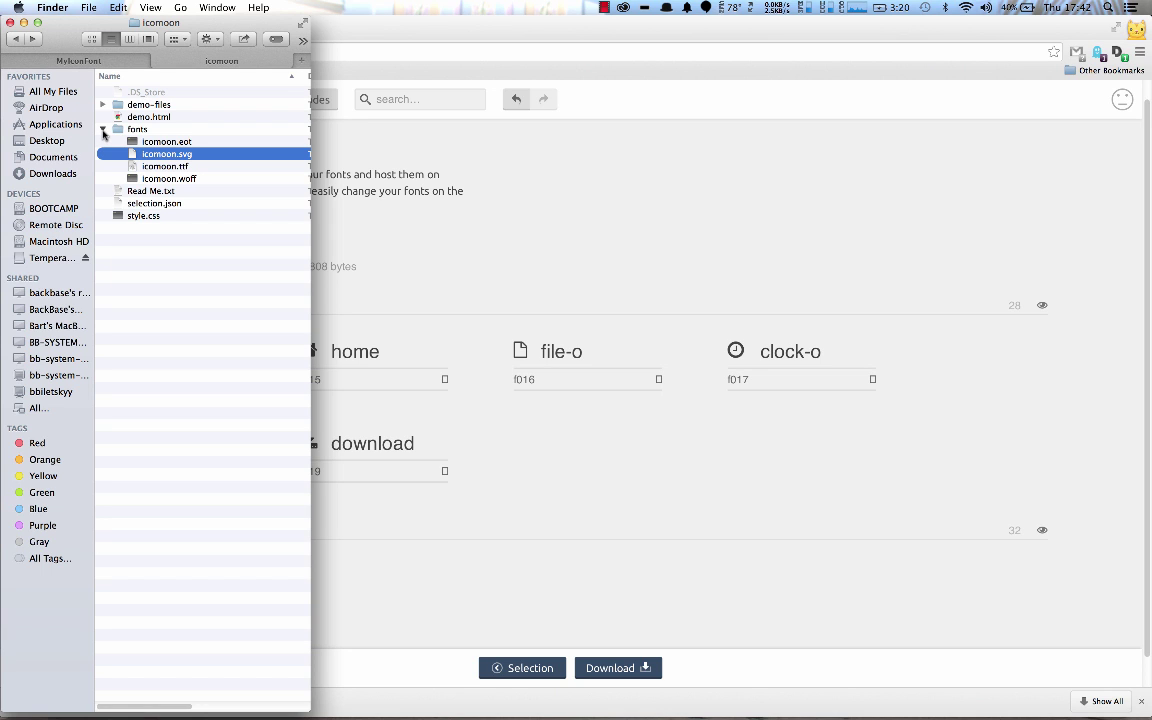
left_click(103, 130)
Select Read Me.txt and selection.json, then return to the IcoMoon App font page
left_click(150, 142)
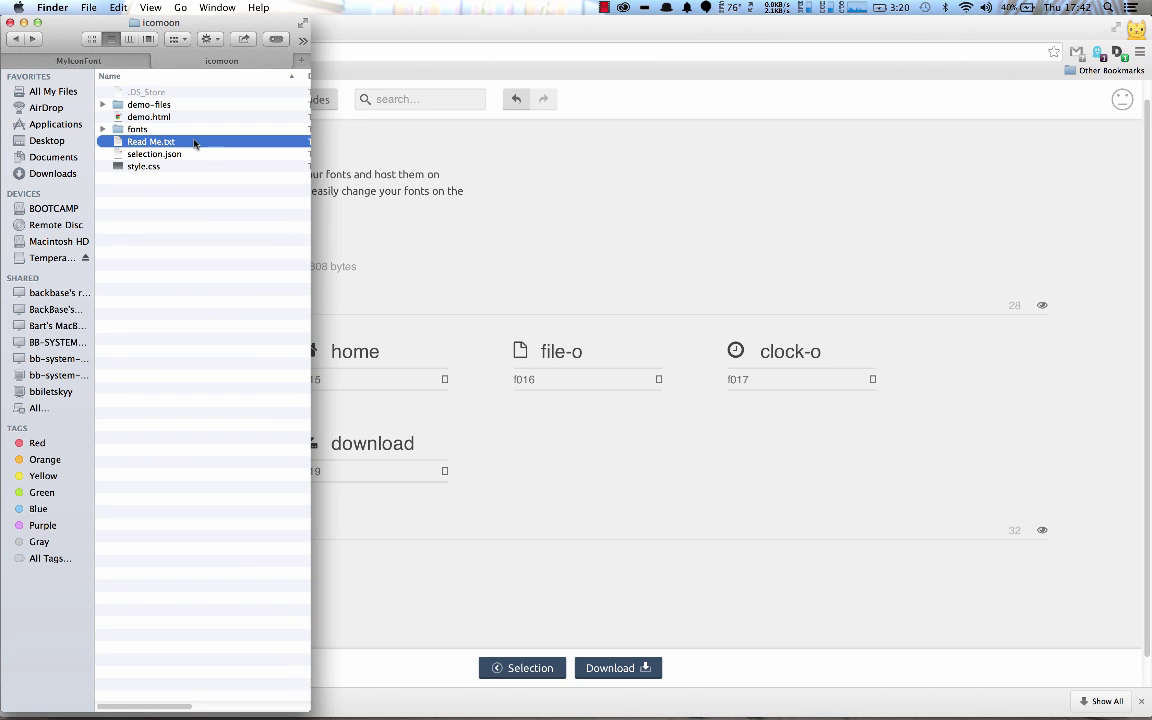
left_click(158, 155)
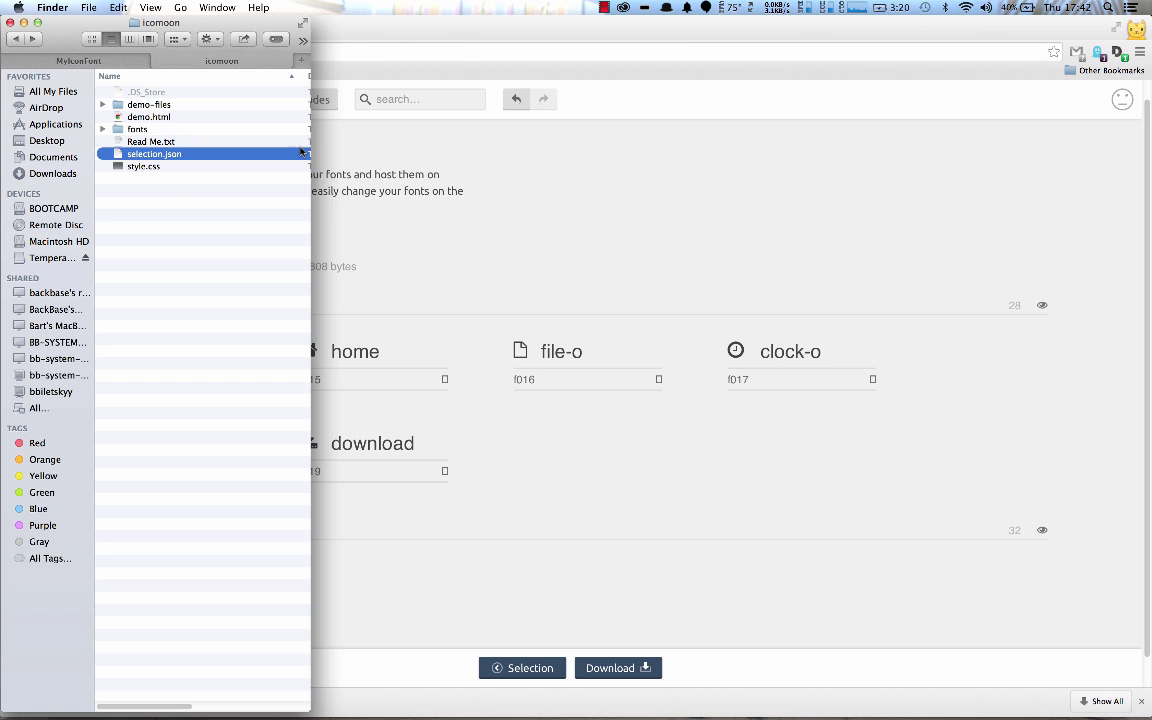
left_click(396, 154)
From Manage Projects, import selection.json as Untitled Project 2 and load it
left_click(21, 99)
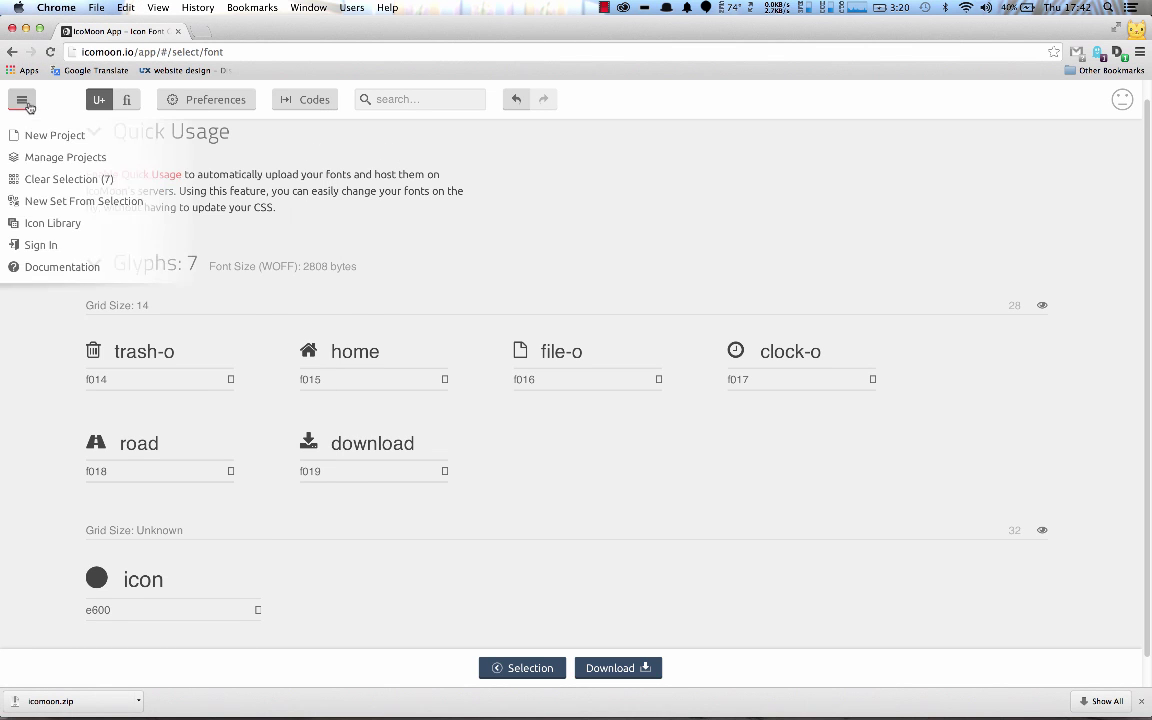
left_click(45, 164)
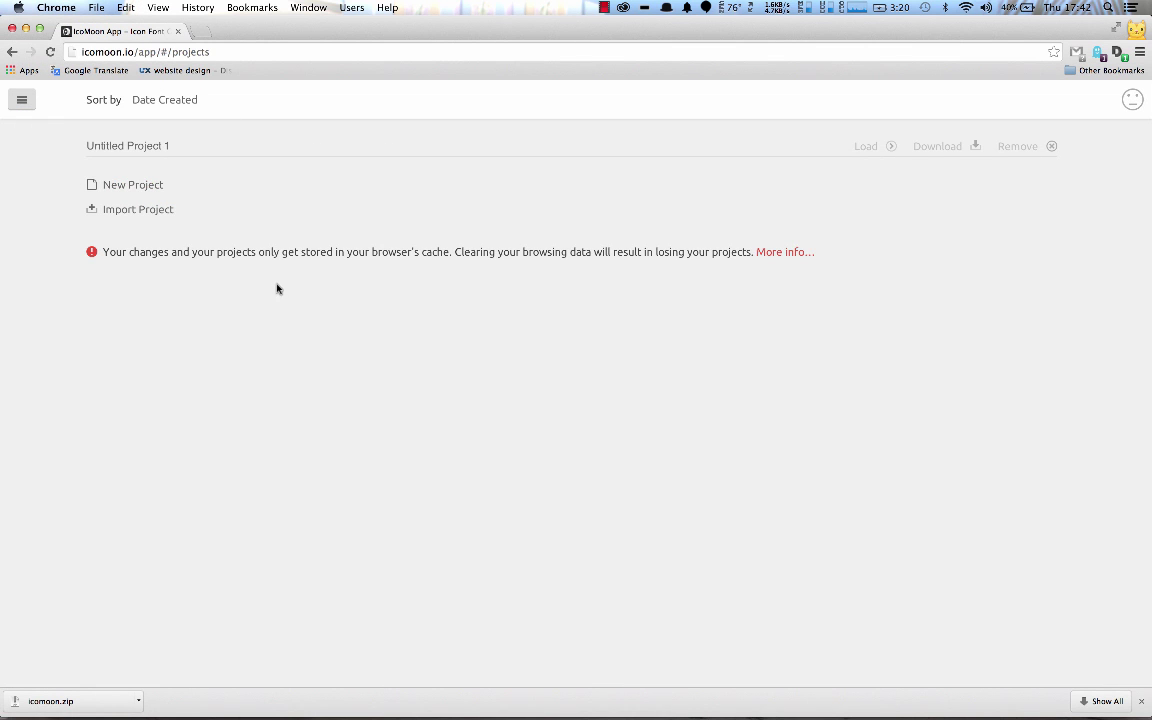
left_click_drag(336, 254, 442, 254)
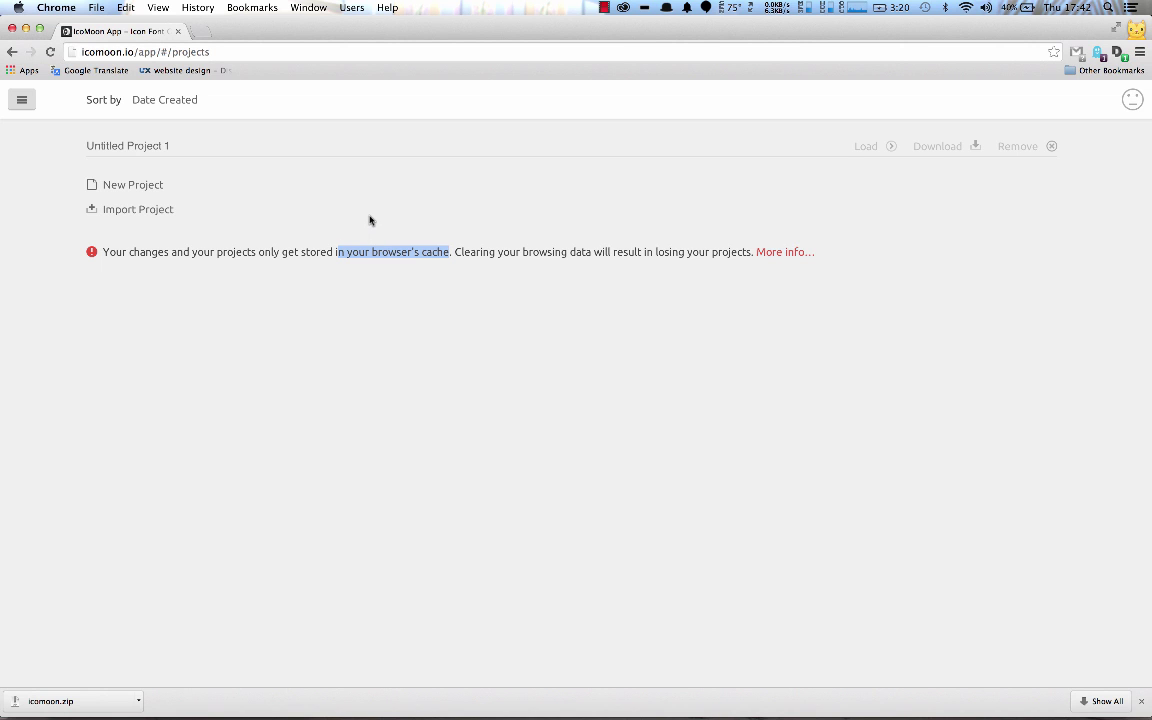
left_click(134, 213)
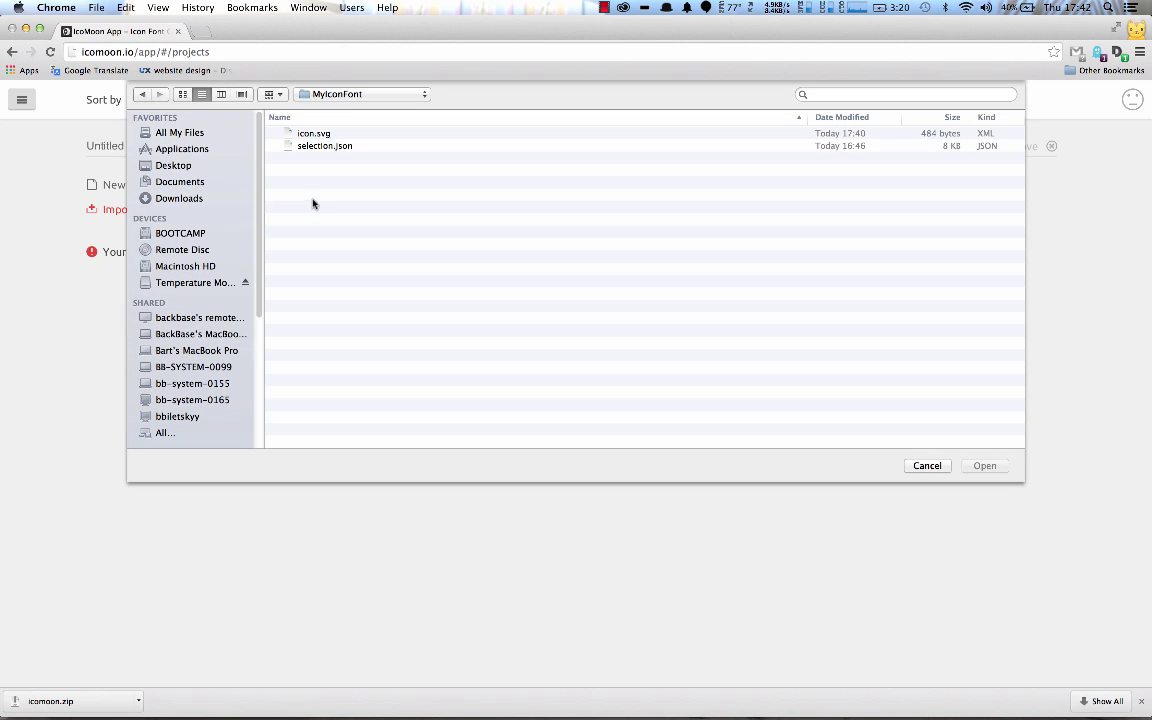
left_click(324, 147)
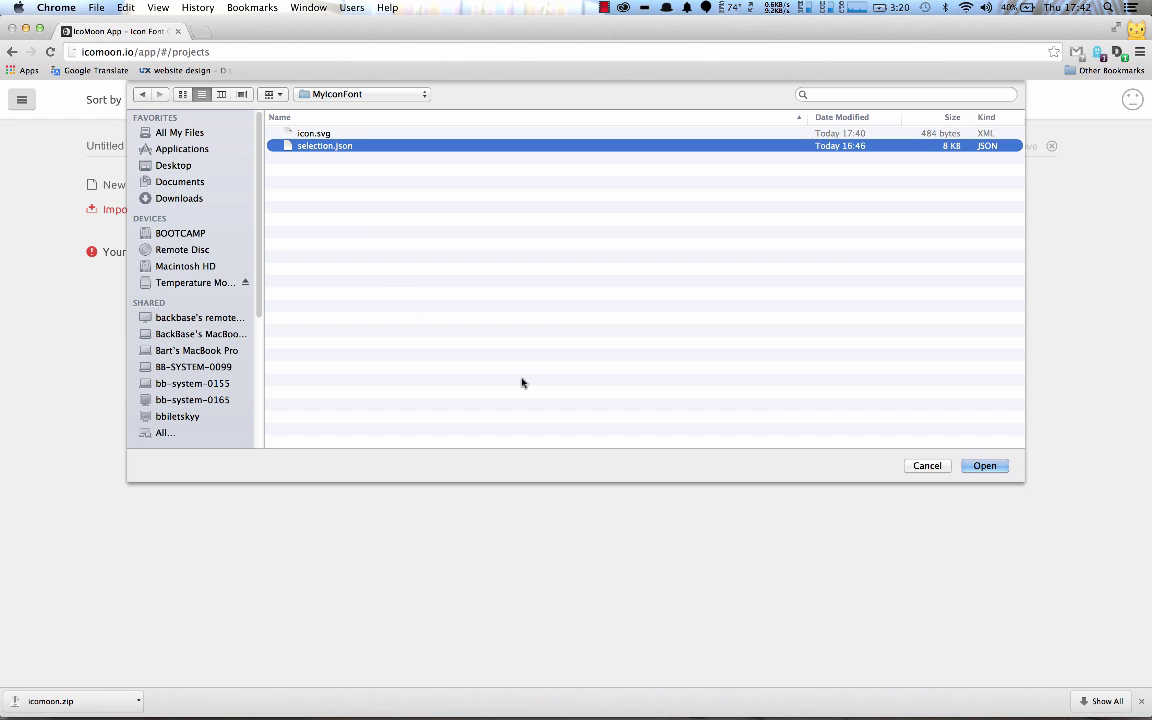
left_click(980, 465)
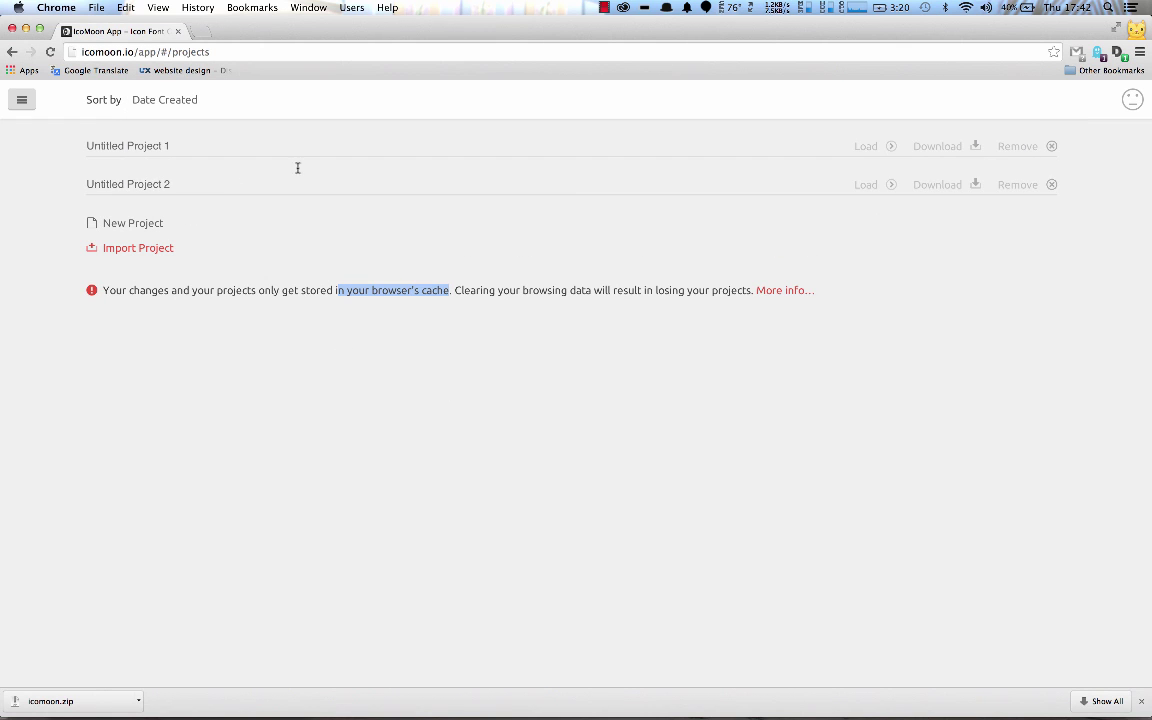
left_click(866, 185)
Deselect the clock, road, home and arrow icons, keeping only the circle and download icons selected
left_click(270, 220)
left_click(216, 203)
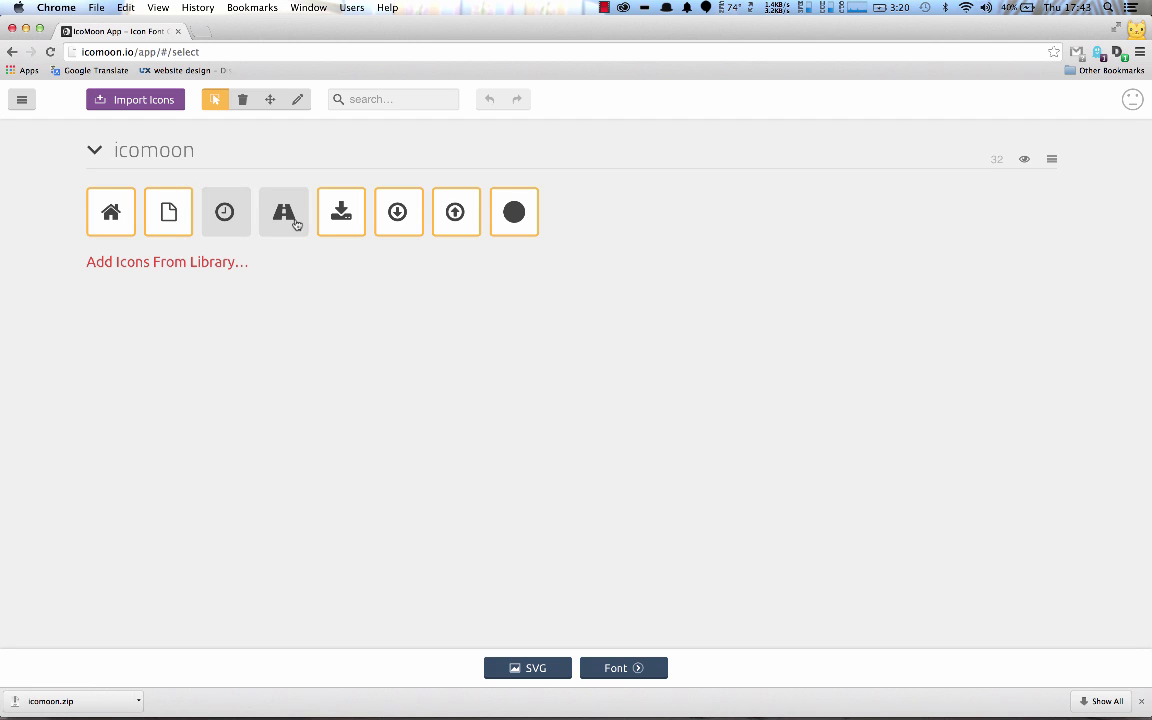
left_click(406, 205)
left_click(452, 224)
left_click(512, 218)
left_click(336, 222)
left_click(108, 211)
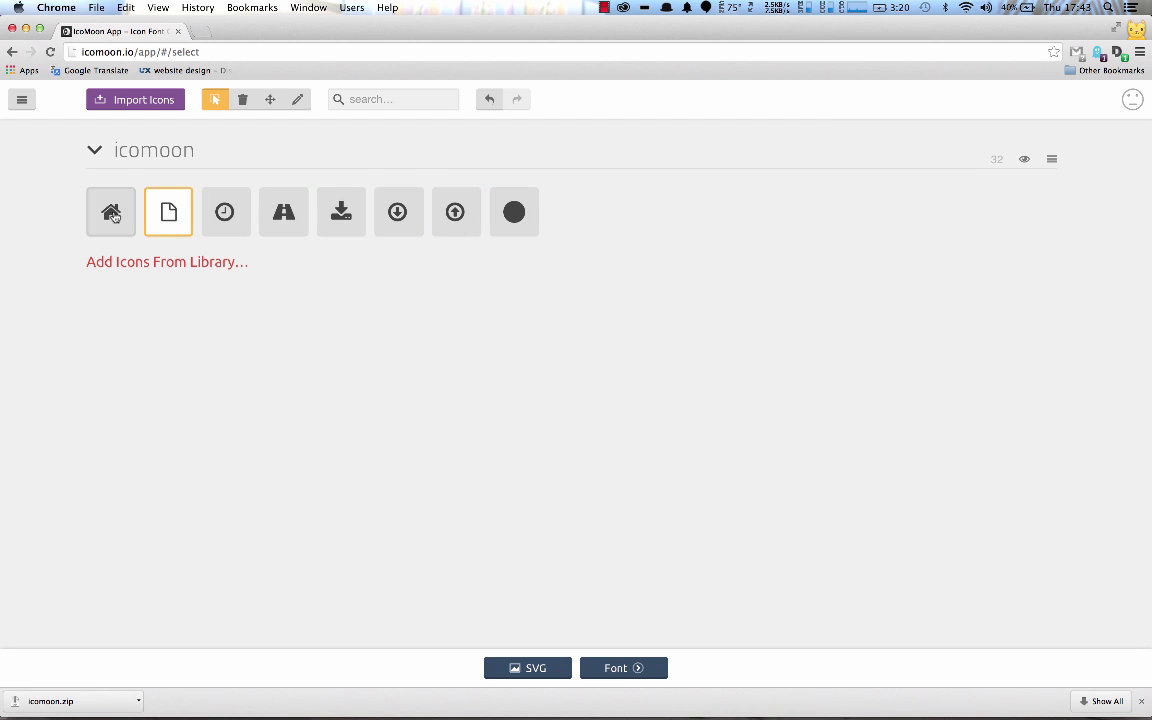
left_click(341, 212)
left_click(512, 212)
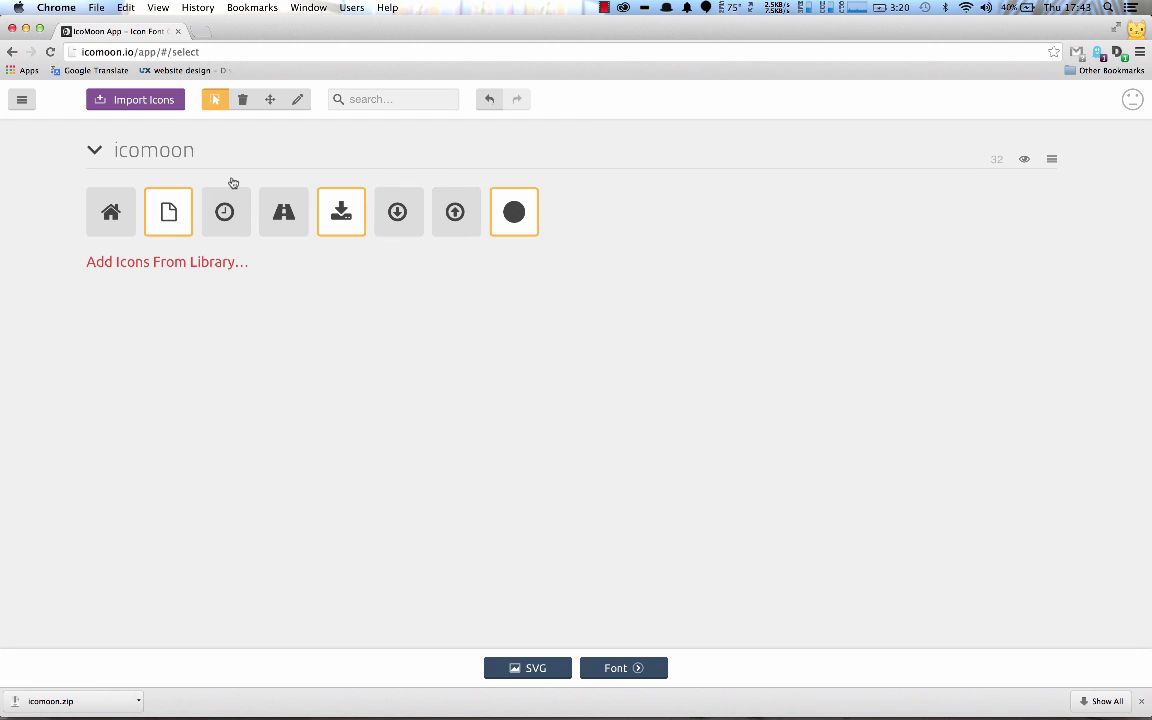
Import icon.svg as a new set and add the Linecons and Font Awesome libraries
left_click(137, 103)
left_click(286, 133)
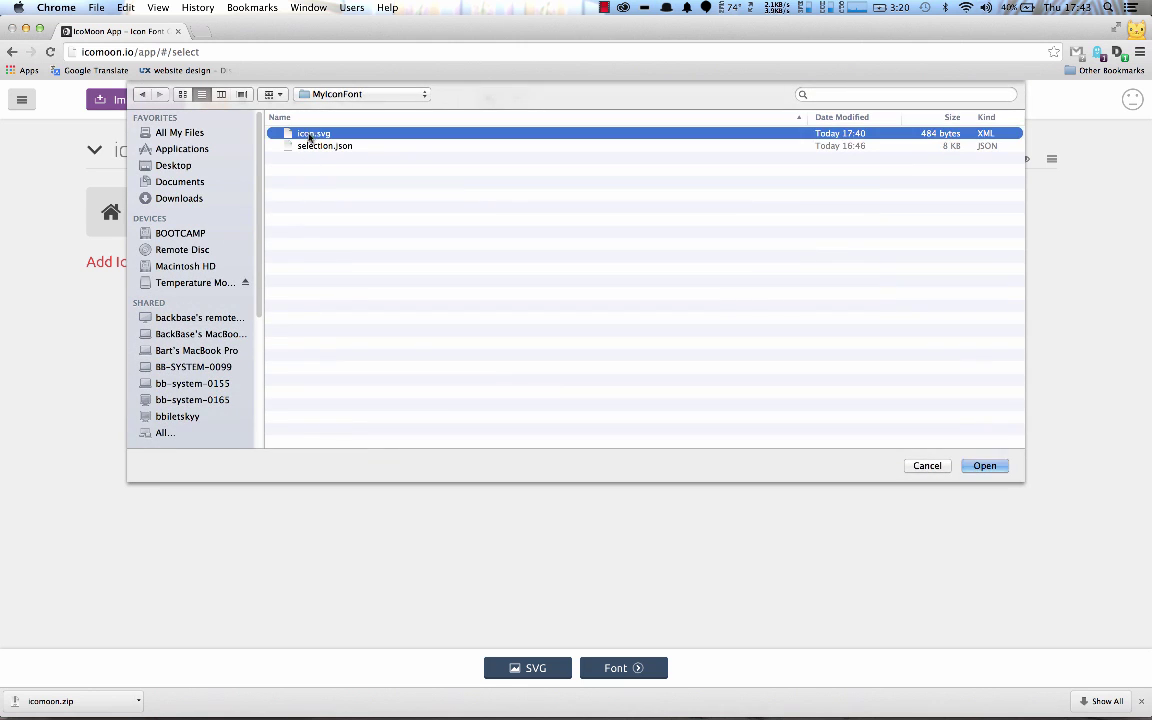
left_click(990, 474)
left_click(215, 378)
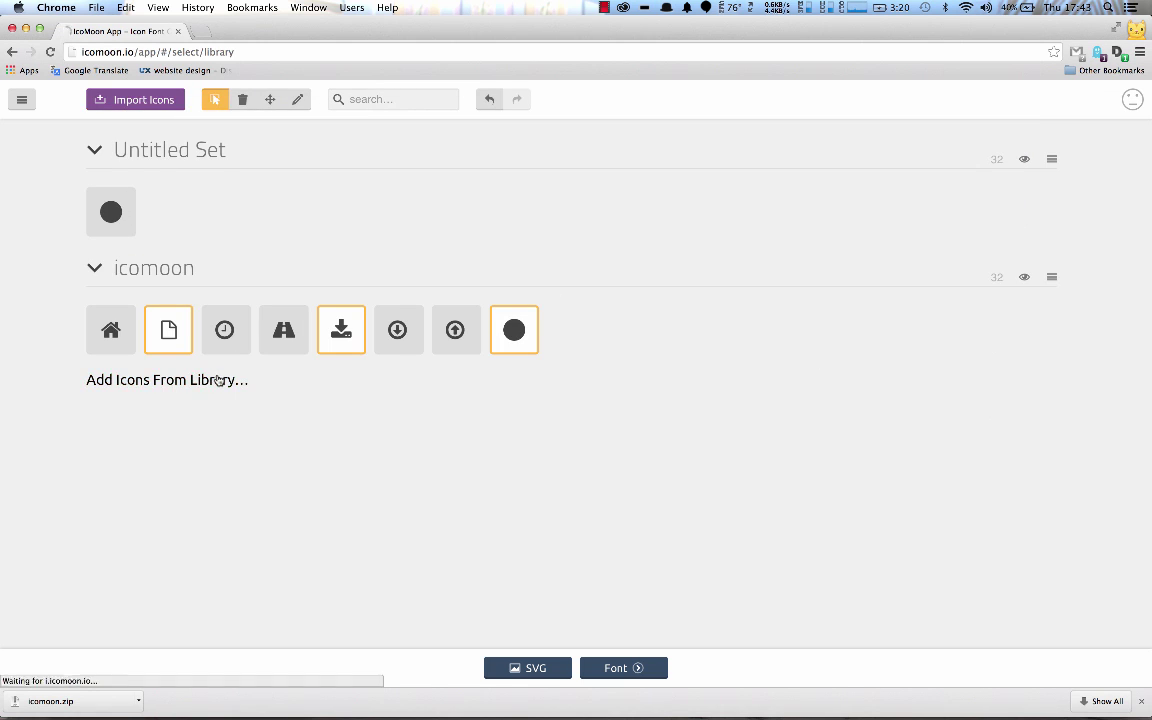
left_click(370, 355)
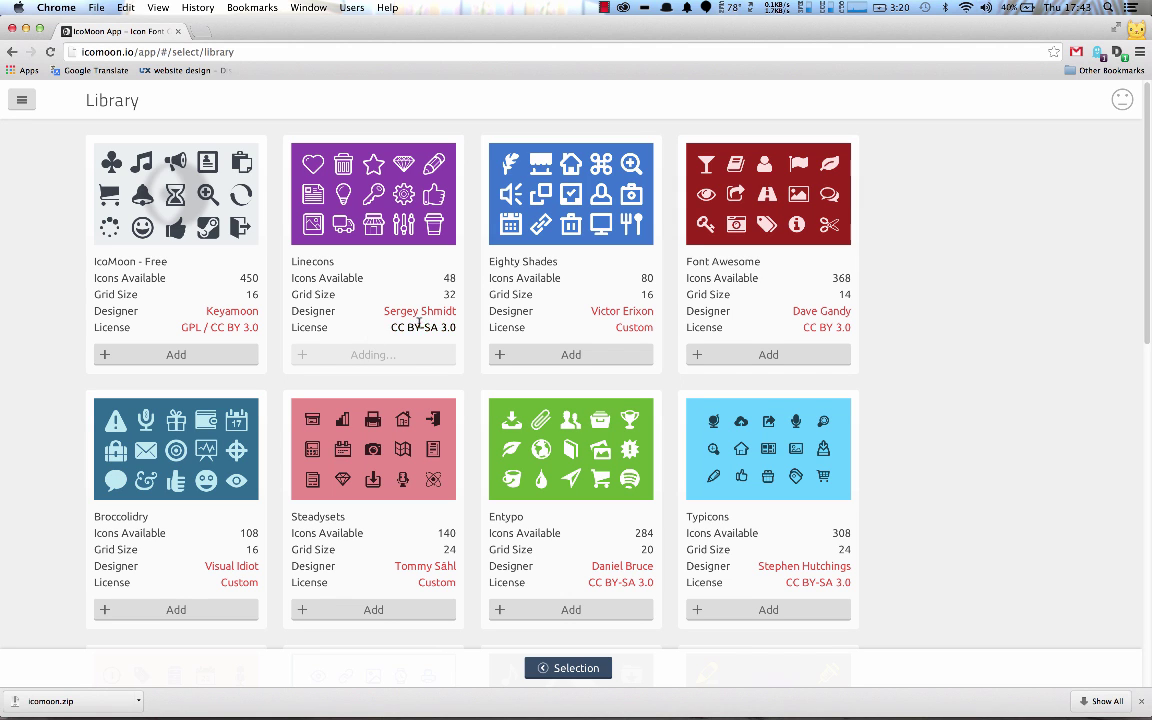
left_click(744, 357)
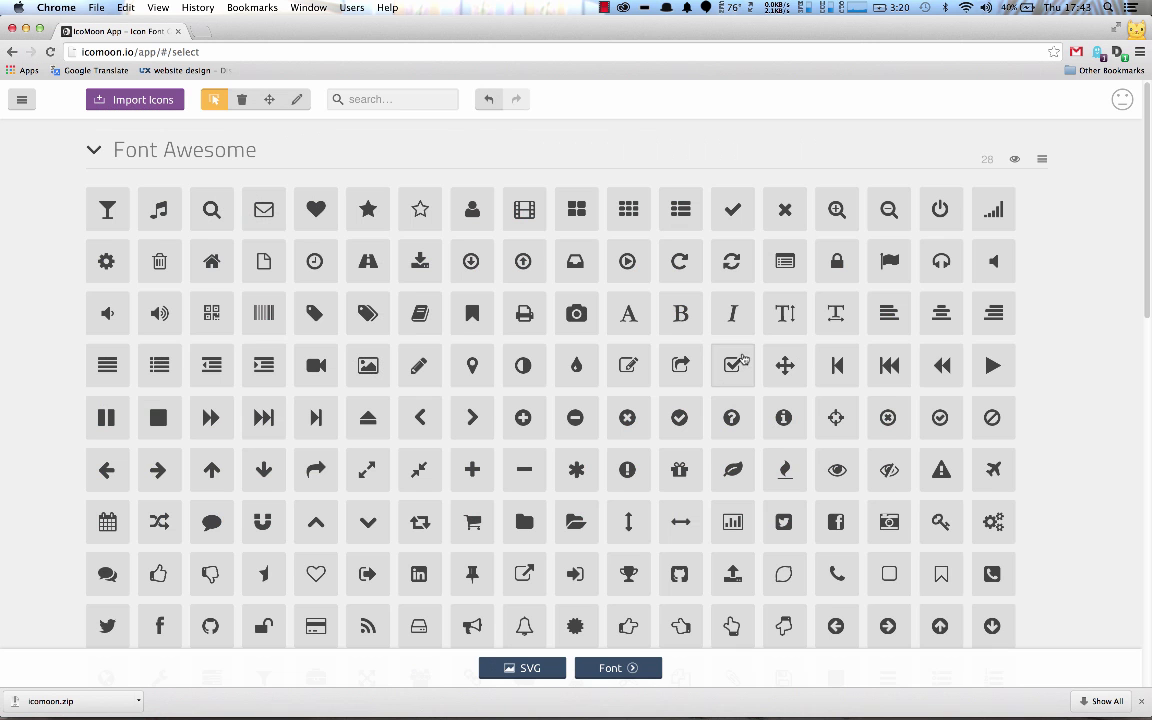
Select the Font Awesome clock and Linecons sound icons, then generate the font
left_click(322, 252)
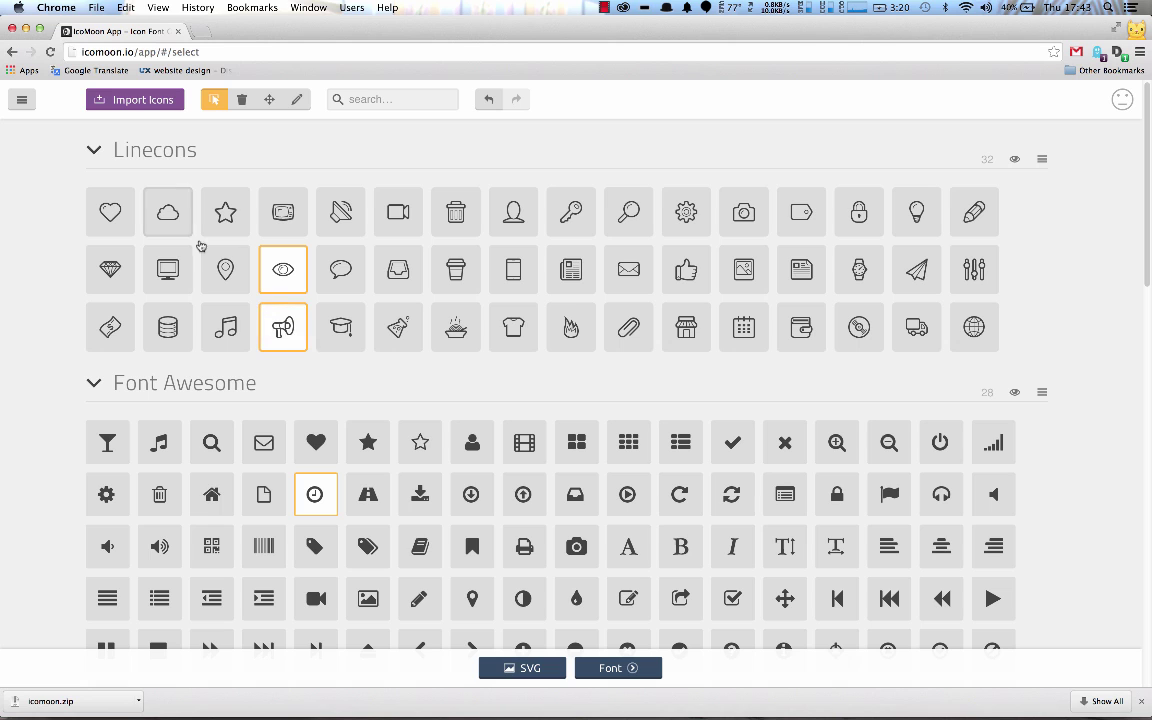
left_click(340, 212)
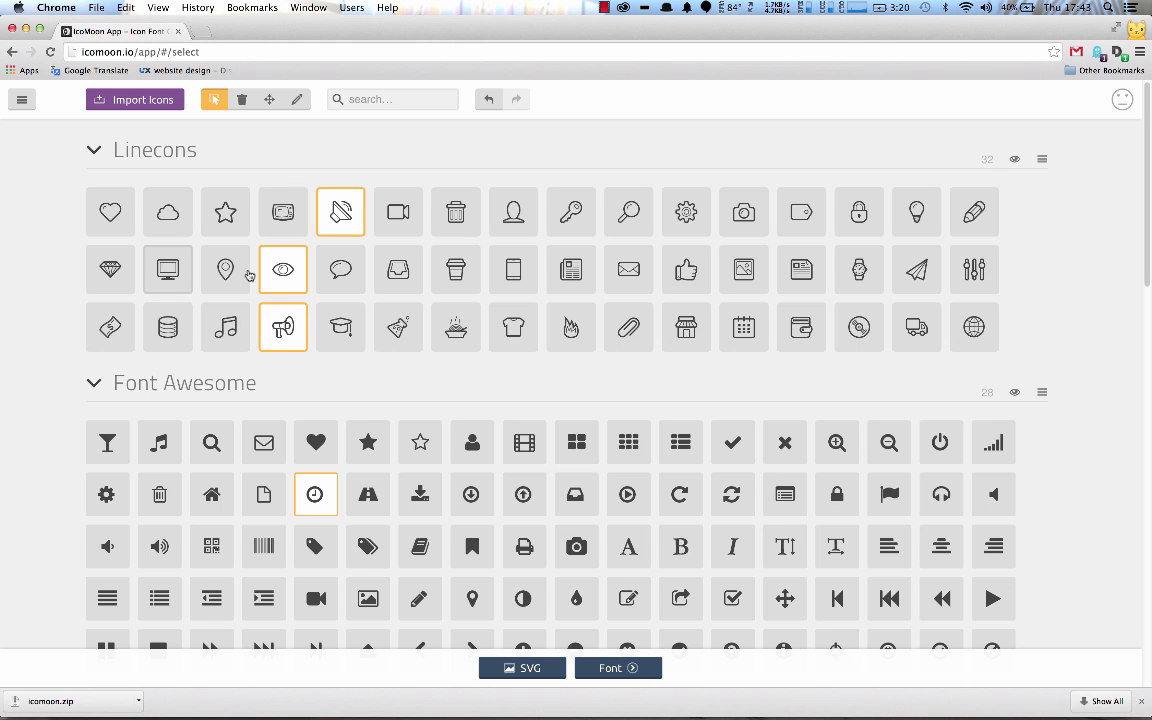
left_click(93, 149)
left_click(93, 216)
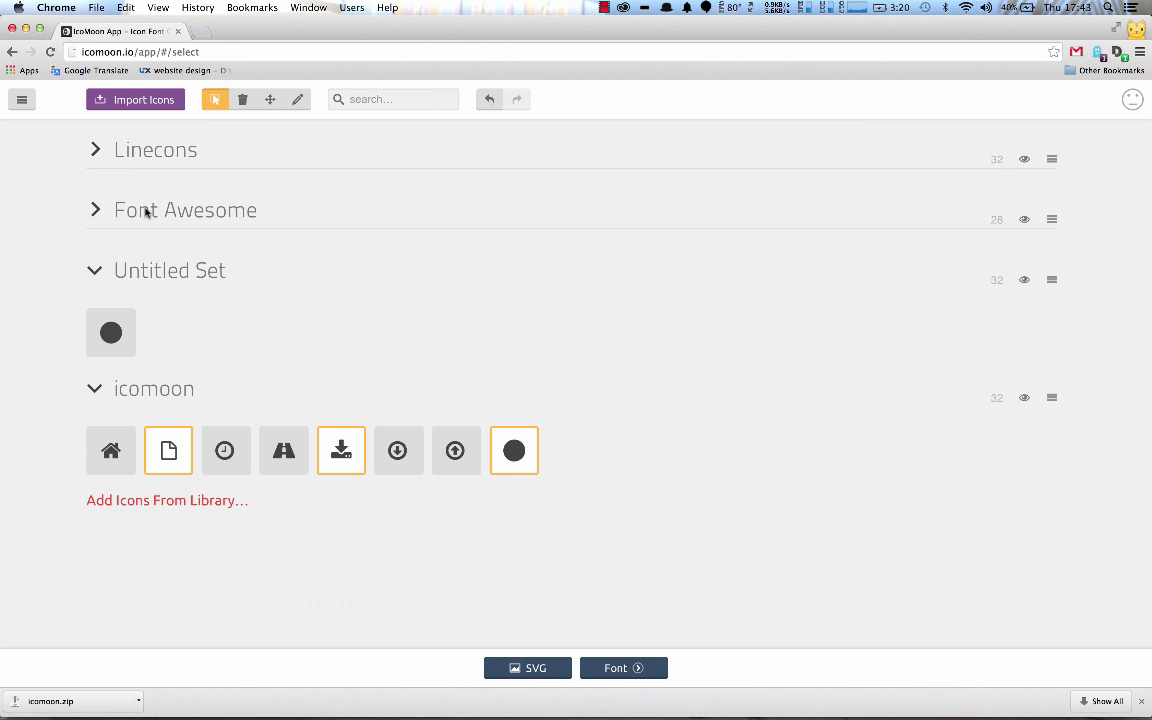
left_click(617, 668)
Review the 7-glyph font page, then fold away its Quick Usage and Glyphs sections
scroll(600, 400, "down", 2)
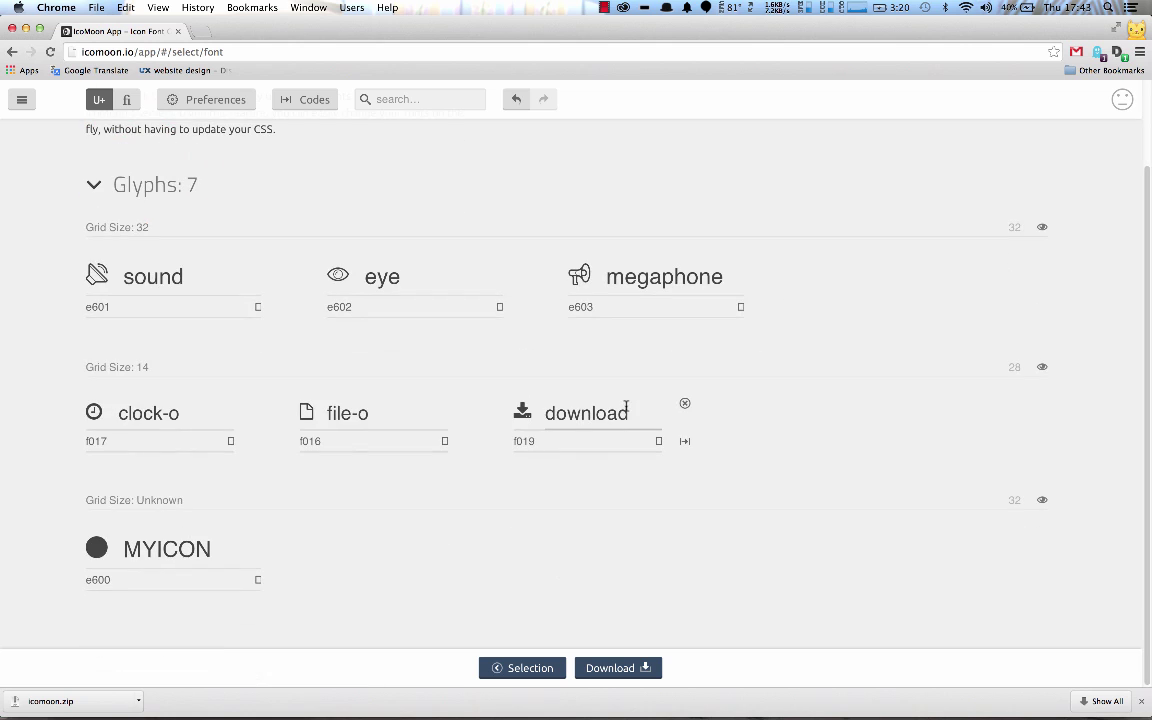
scroll(626, 406, "up", 2)
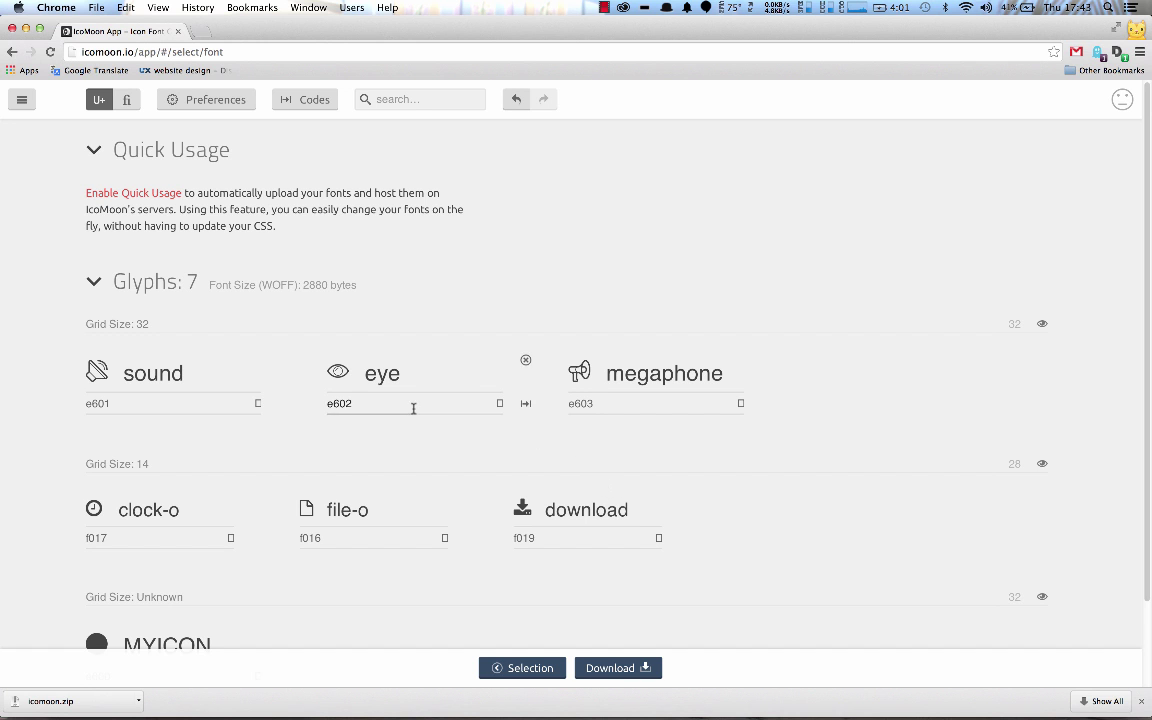
left_click(95, 152)
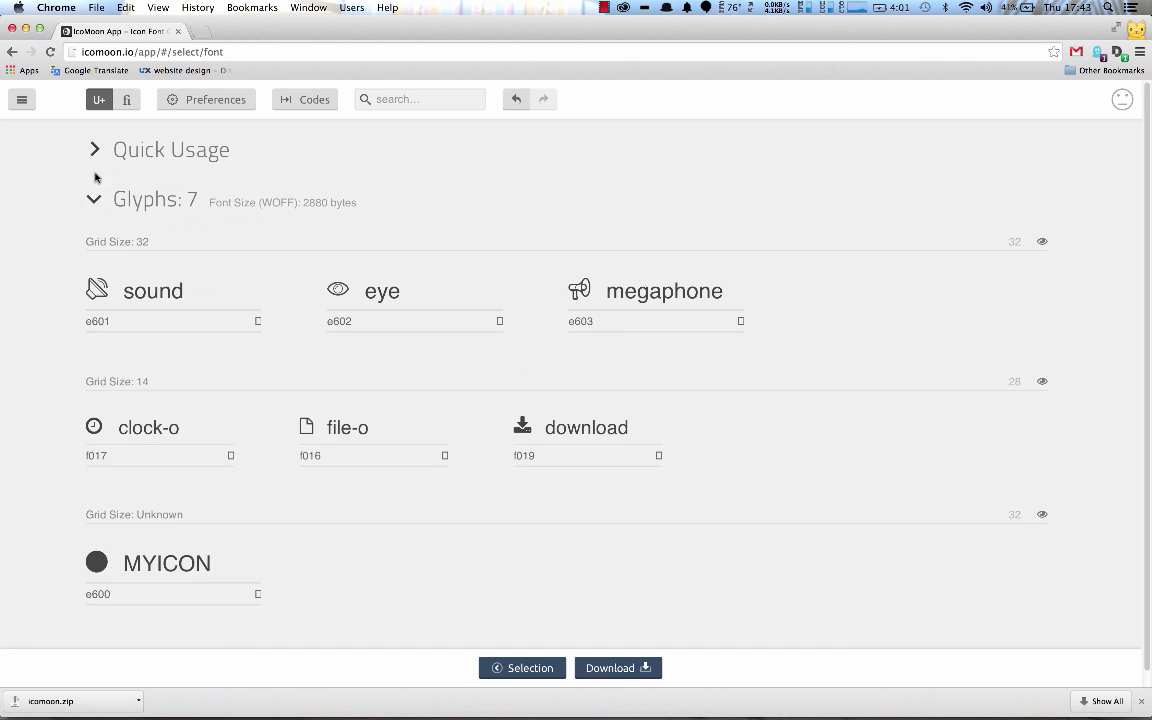
left_click(95, 198)
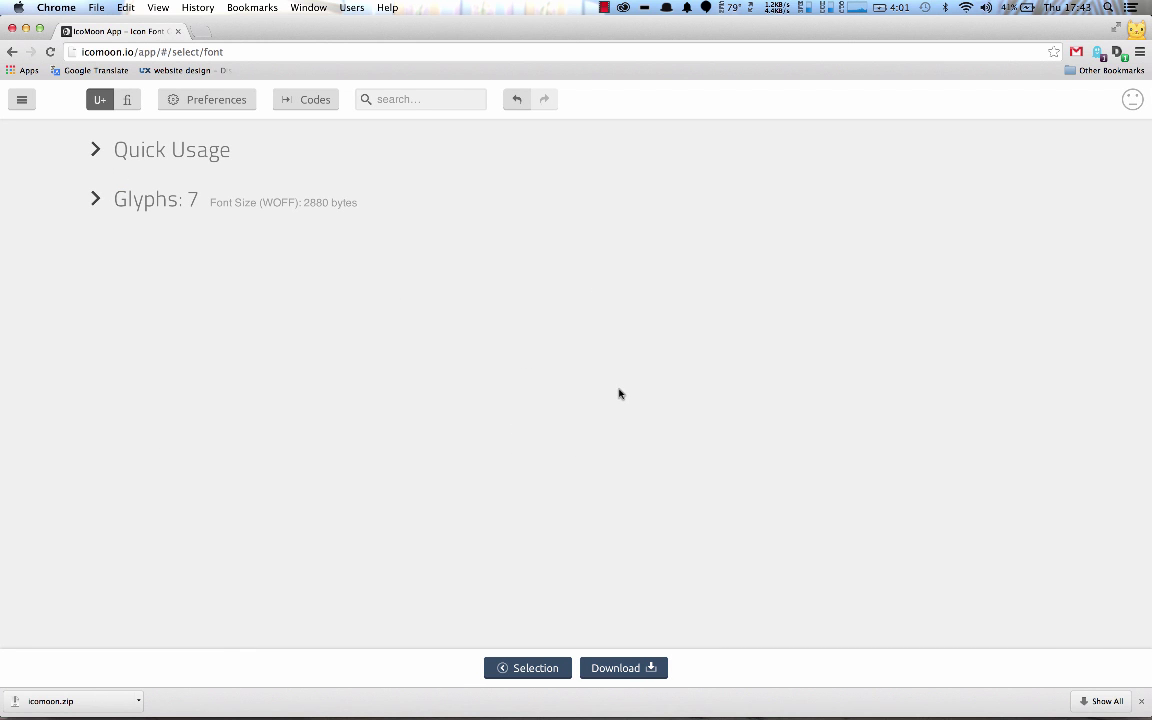